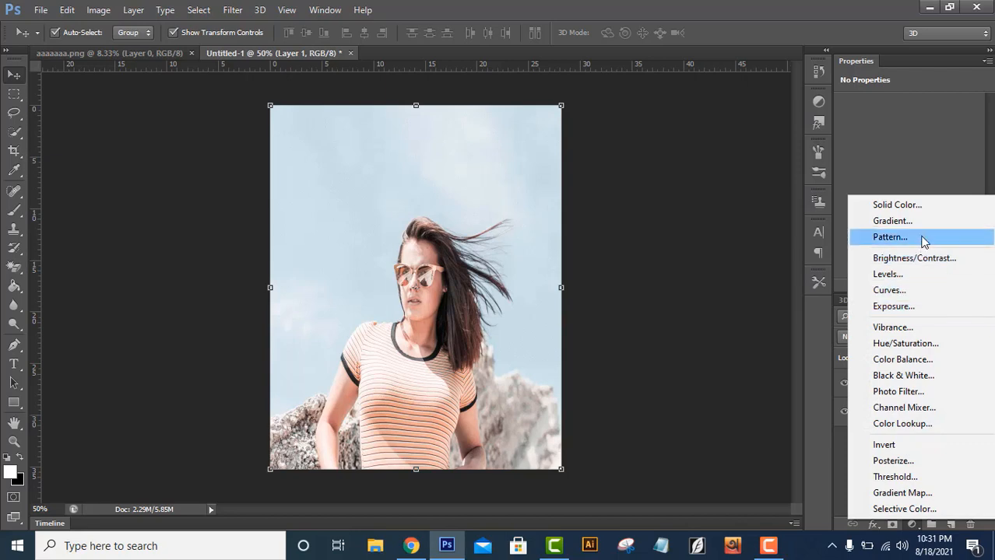
# Add a Solid Color fill layer with hex colour 000 between Layer 1 and Layer 1 copy
pyautogui.click(930, 204)
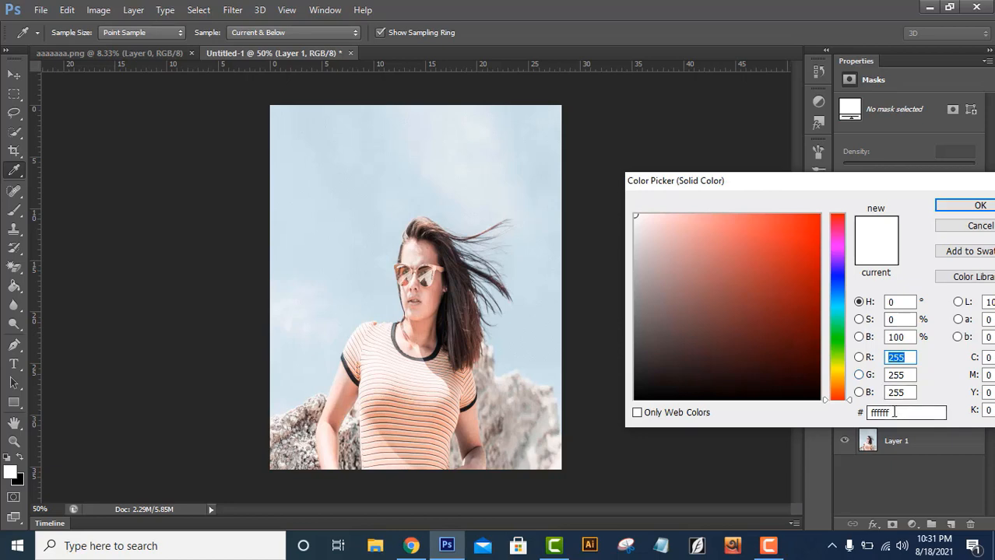
pyautogui.write('00')
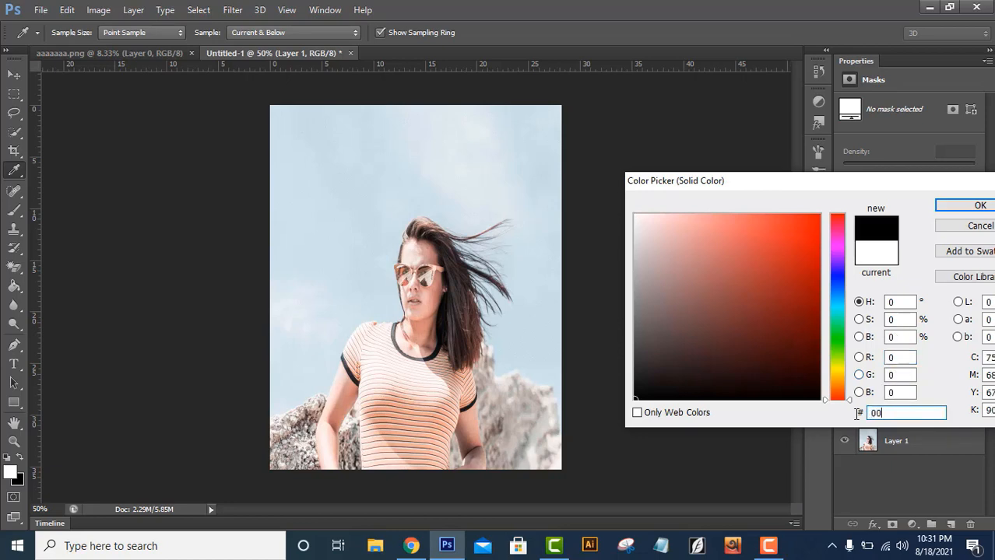
pyautogui.write('0')
pyautogui.press('Return')
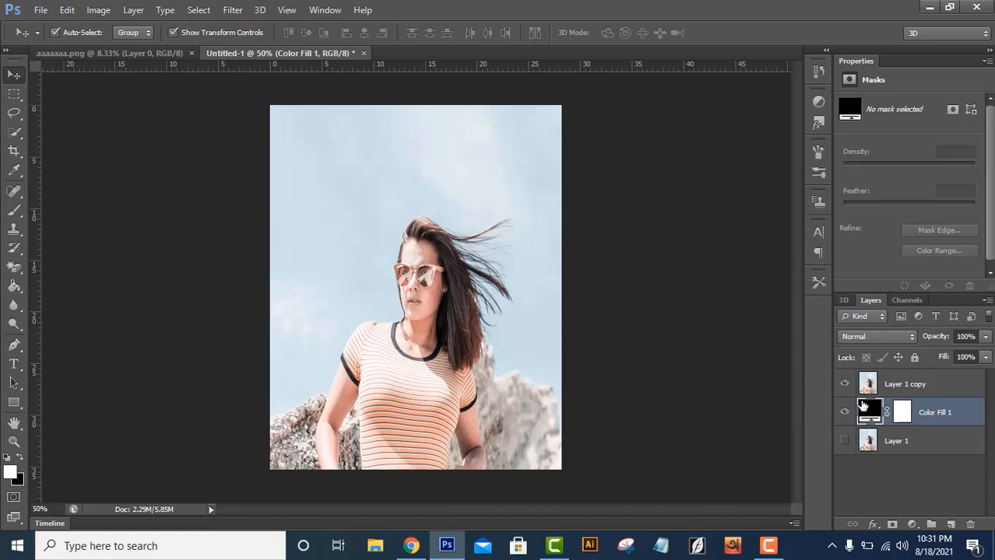
# Set up the Background Eraser on Layer 1 copy with one-time sampling and Discontiguous limits
pyautogui.click(870, 390)
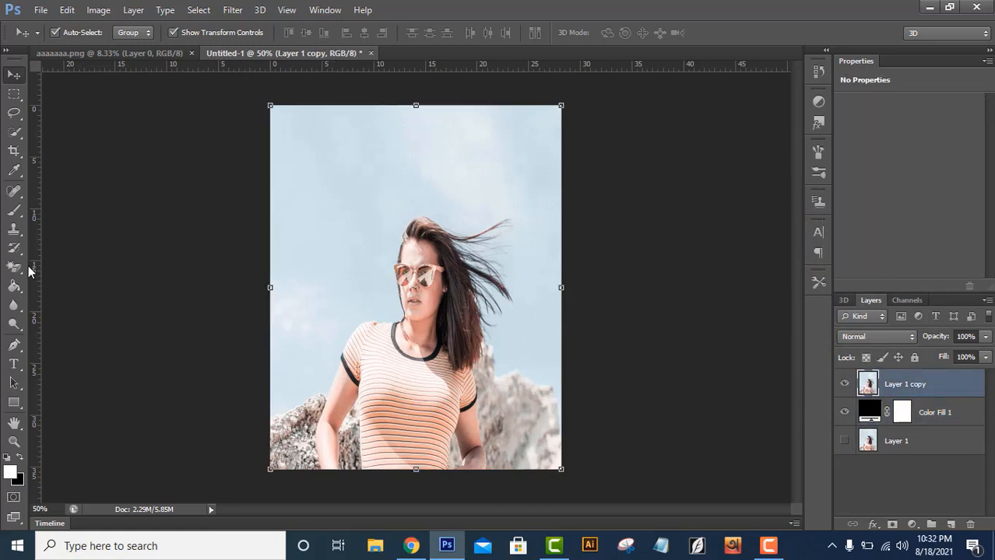
pyautogui.click(26, 269)
pyautogui.click(54, 277)
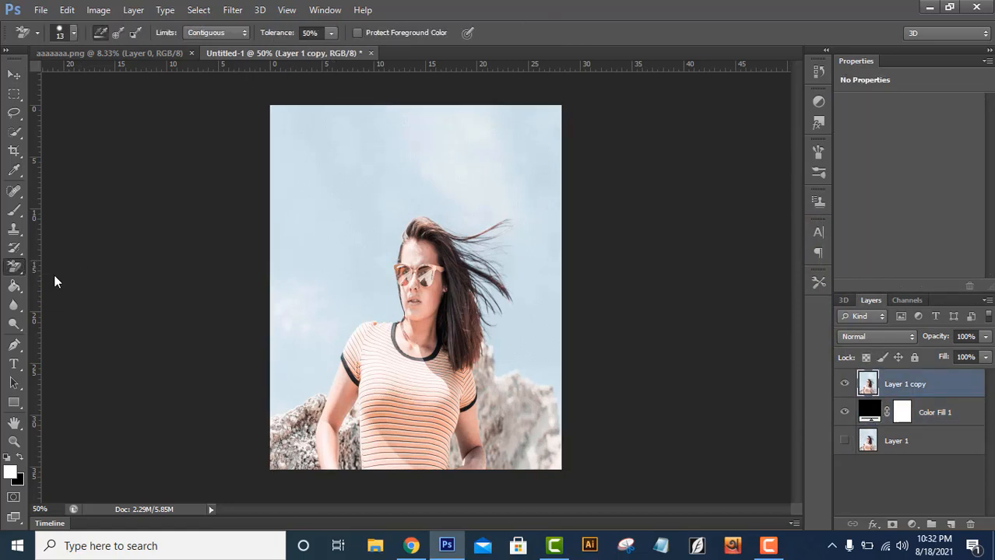
pyautogui.click(193, 32)
pyautogui.click(195, 45)
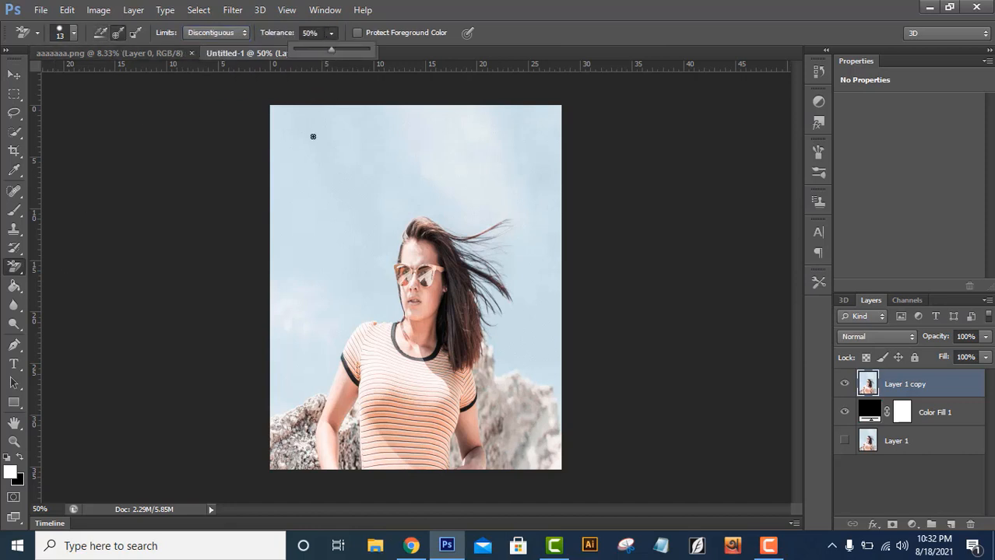
# Erase the sky along the upper edge of the photo with a 50 px brush at 50% tolerance
pyautogui.press(']')
pyautogui.moveTo(312, 136); pyautogui.dragTo(266, 173)
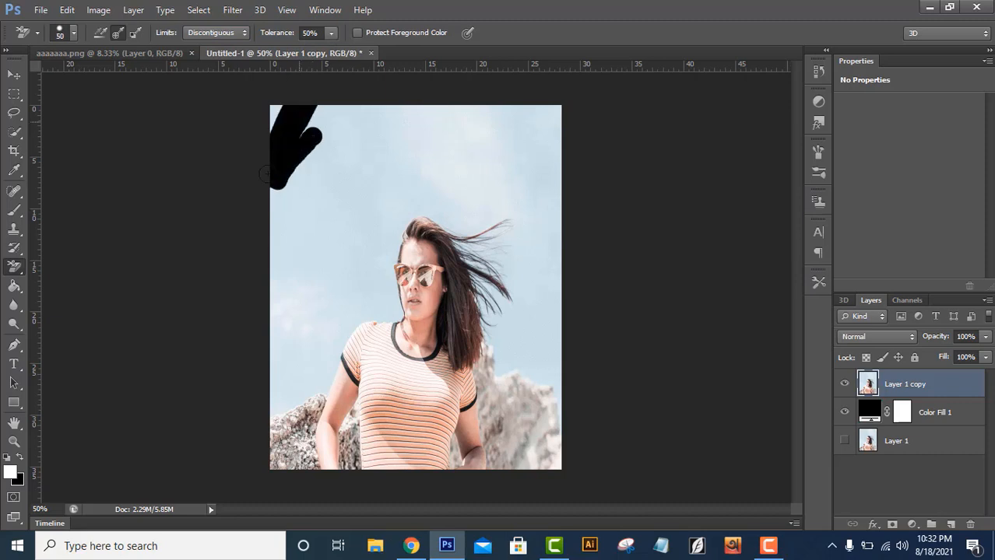
pyautogui.moveTo(351, 126); pyautogui.dragTo(500, 105)
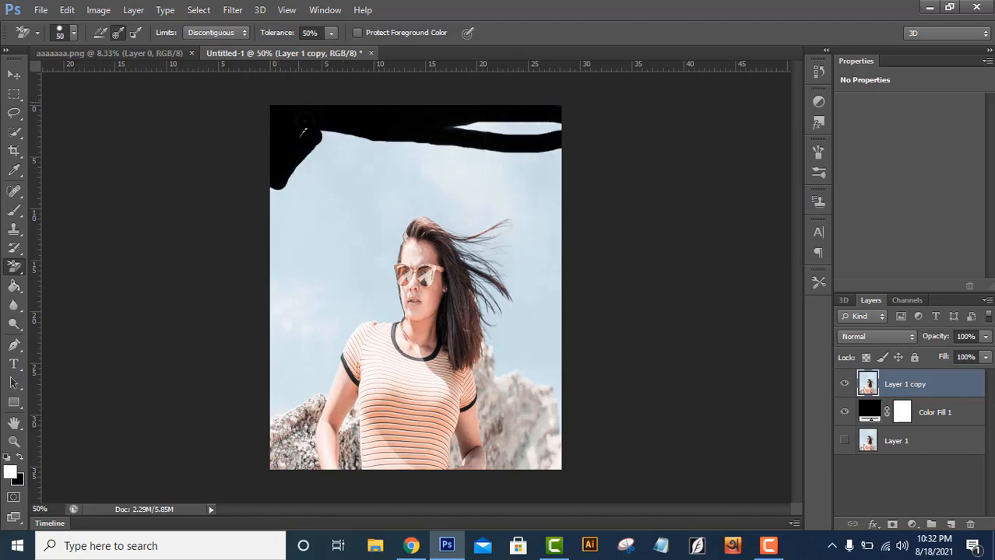
pyautogui.moveTo(305, 122)
pyautogui.mouseDown()
pyautogui.moveTo(323, 138)
pyautogui.moveTo(521, 132)
pyautogui.moveTo(422, 131)
pyautogui.mouseUp()
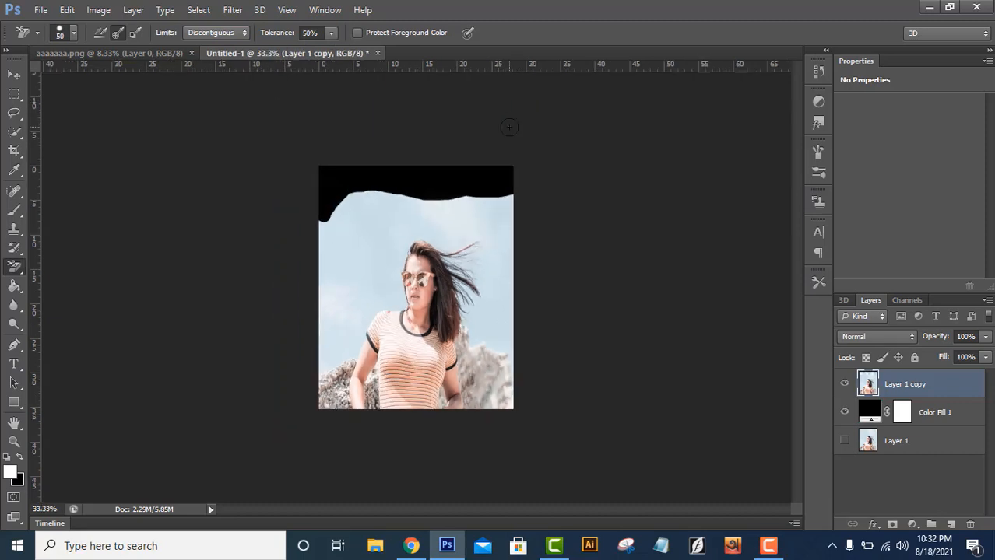
# Erase the sky around the head and hair with a 90 px brush, lowering the tolerance to 26%
pyautogui.hotkey('ctrl', '+')
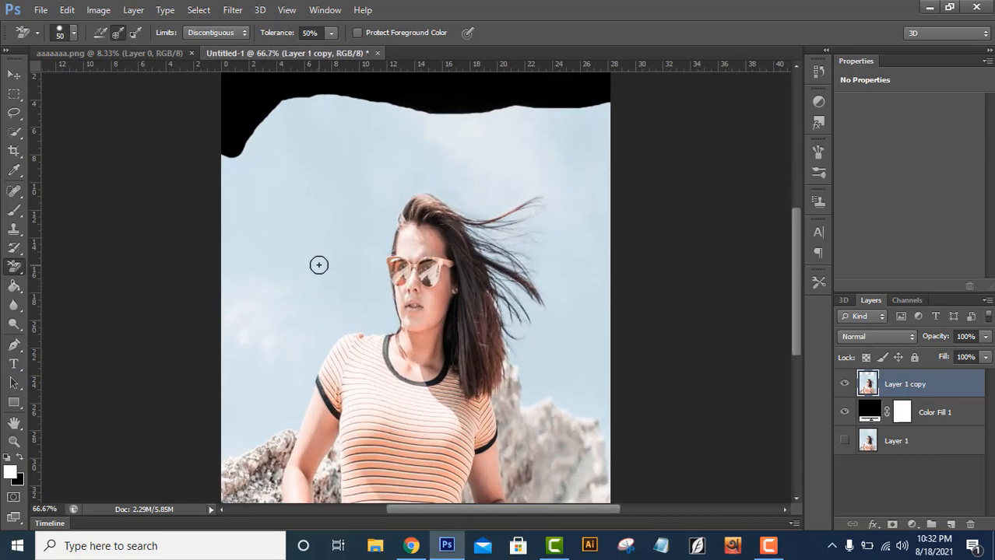
pyautogui.moveTo(291, 226)
pyautogui.mouseDown()
pyautogui.moveTo(240, 192)
pyautogui.moveTo(305, 110)
pyautogui.moveTo(195, 227)
pyautogui.moveTo(250, 250)
pyautogui.moveTo(224, 263)
pyautogui.moveTo(216, 236)
pyautogui.moveTo(300, 255)
pyautogui.moveTo(225, 396)
pyautogui.moveTo(296, 221)
pyautogui.moveTo(377, 153)
pyautogui.moveTo(621, 140)
pyautogui.moveTo(412, 117)
pyautogui.moveTo(344, 139)
pyautogui.moveTo(478, 155)
pyautogui.moveTo(511, 204)
pyautogui.moveTo(567, 208)
pyautogui.moveTo(616, 141)
pyautogui.moveTo(561, 189)
pyautogui.moveTo(602, 452)
pyautogui.moveTo(607, 285)
pyautogui.moveTo(513, 381)
pyautogui.moveTo(485, 204)
pyautogui.moveTo(489, 187)
pyautogui.moveTo(540, 248)
pyautogui.moveTo(566, 402)
pyautogui.mouseUp()
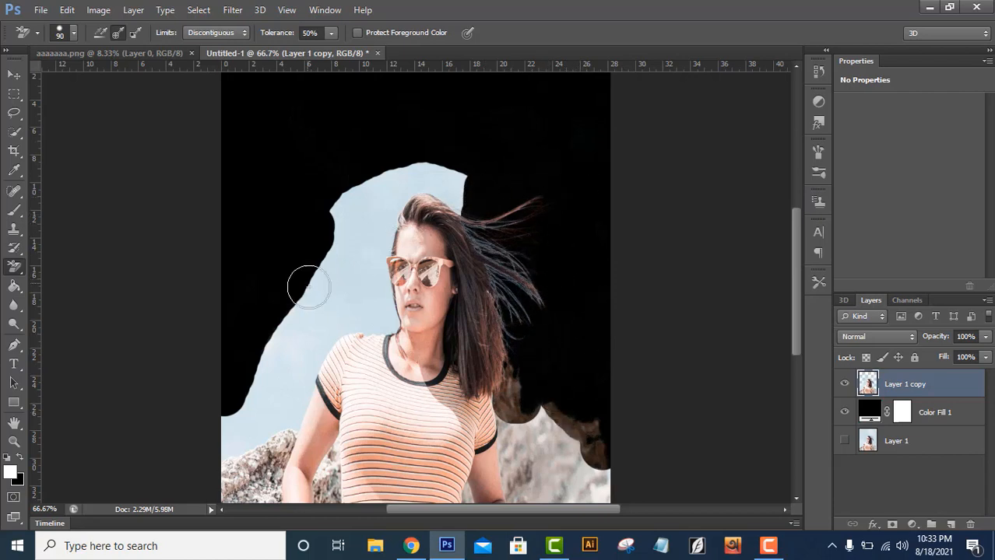
pyautogui.moveTo(309, 282)
pyautogui.mouseDown()
pyautogui.moveTo(291, 335)
pyautogui.moveTo(231, 436)
pyautogui.moveTo(237, 461)
pyautogui.moveTo(333, 226)
pyautogui.moveTo(381, 183)
pyautogui.mouseUp()
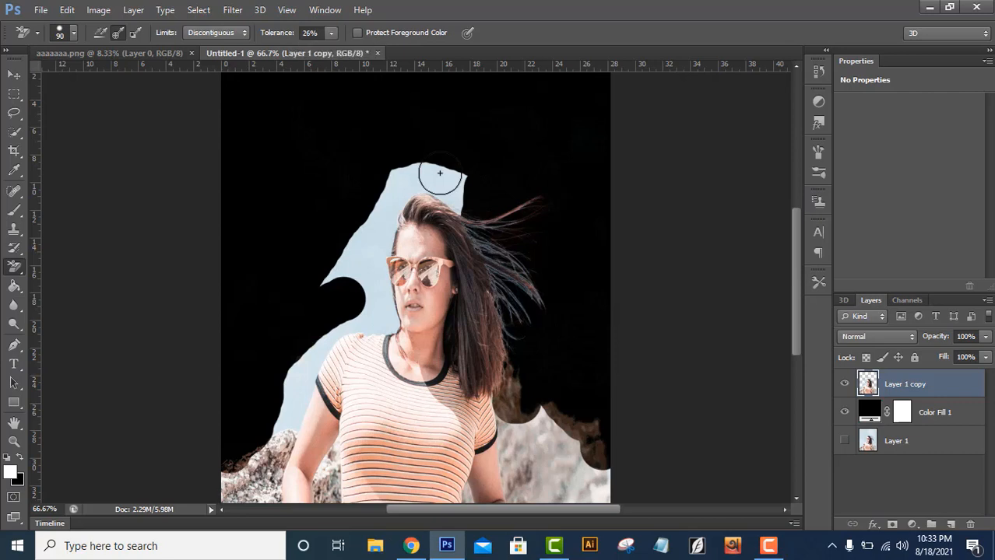
pyautogui.moveTo(445, 173)
pyautogui.mouseDown()
pyautogui.moveTo(376, 203)
pyautogui.moveTo(382, 213)
pyautogui.moveTo(363, 246)
pyautogui.moveTo(369, 225)
pyautogui.moveTo(371, 293)
pyautogui.moveTo(327, 266)
pyautogui.moveTo(375, 308)
pyautogui.mouseUp()
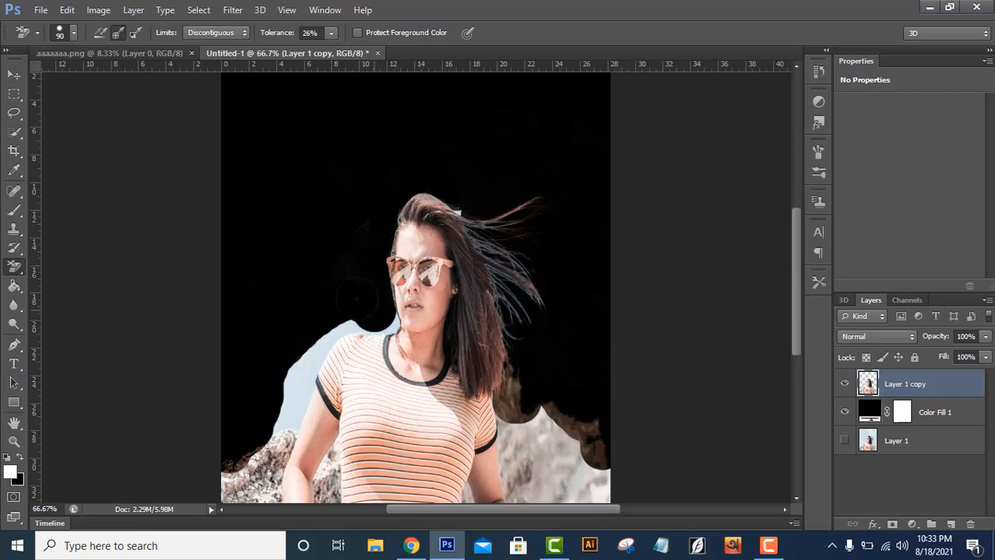
# Erase the leftover sky along the face and neck edge with the brush reduced to 10 px
pyautogui.hotkey('ctrl', '+')
pyautogui.hotkey('ctrl', '+')
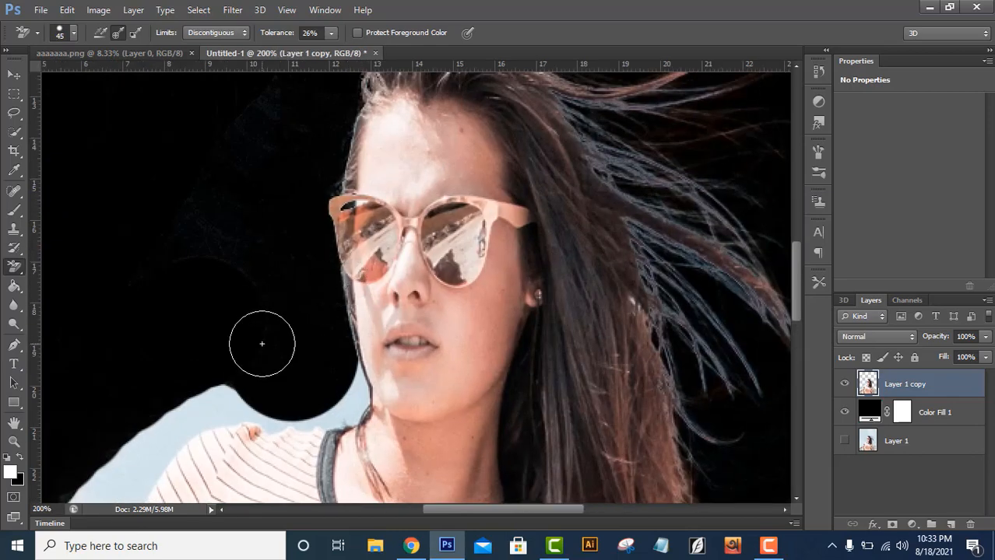
pyautogui.press('[')
pyautogui.press('[')
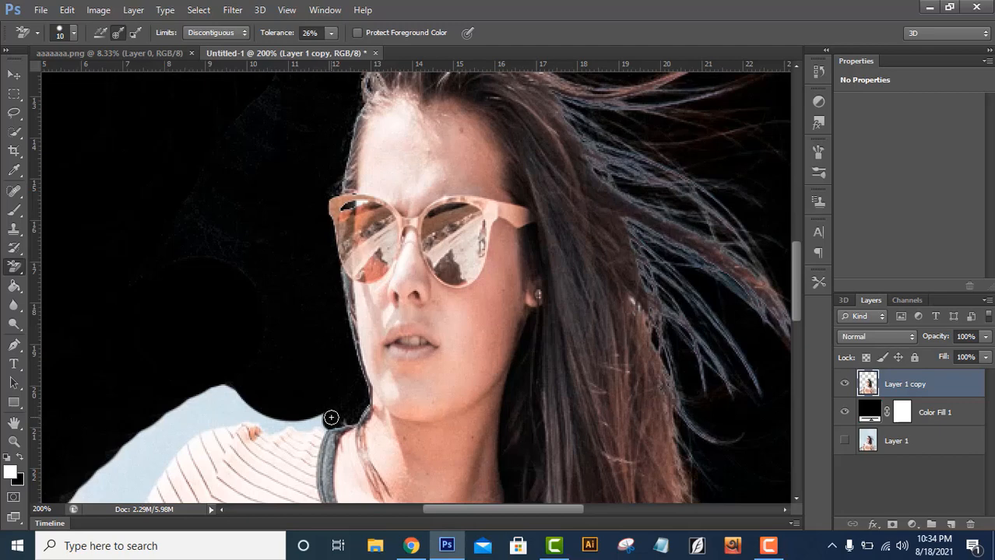
# Check the erased edges by hiding and reshowing the Color Fill 1 layer
pyautogui.hotkey('ctrl', '-')
pyautogui.hotkey('ctrl', '-')
pyautogui.hotkey('ctrl', '+')
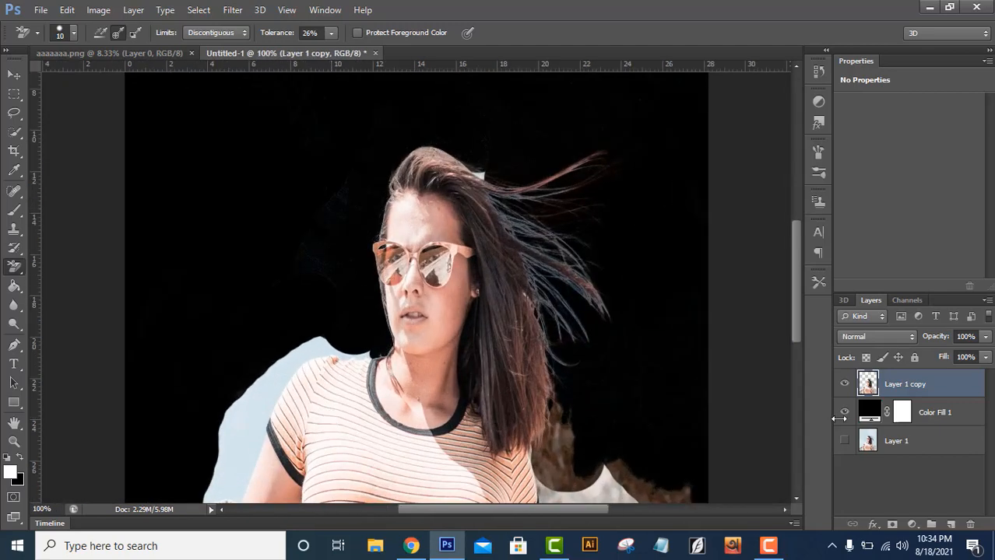
pyautogui.click(845, 413)
pyautogui.click(845, 413)
# Select the woman's face, hair and striped shirt on Layer 1 copy with the Quick Selection tool
pyautogui.hotkey('ctrl', '-')
pyautogui.scroll(-2, 753, 286)
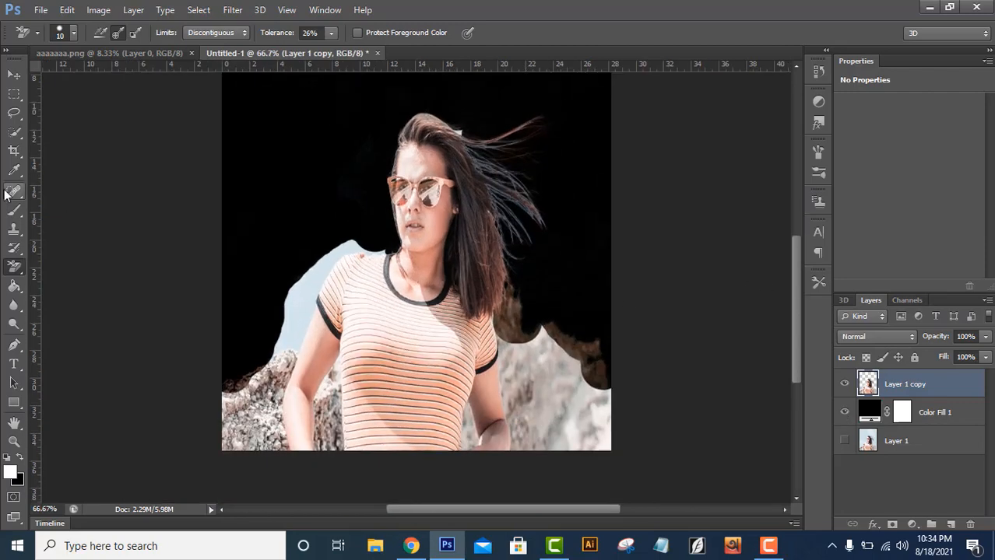
pyautogui.rightClick(14, 132)
pyautogui.click(72, 132)
pyautogui.moveTo(392, 317)
pyautogui.mouseDown()
pyautogui.moveTo(422, 239)
pyautogui.moveTo(421, 176)
pyautogui.mouseUp()
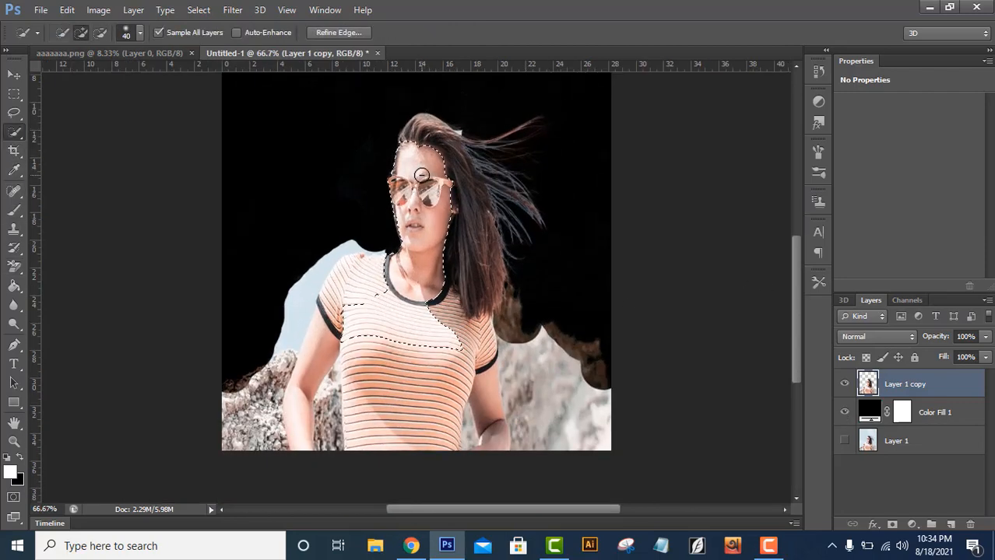
pyautogui.moveTo(427, 120)
pyautogui.mouseDown()
pyautogui.moveTo(472, 153)
pyautogui.moveTo(537, 231)
pyautogui.mouseUp()
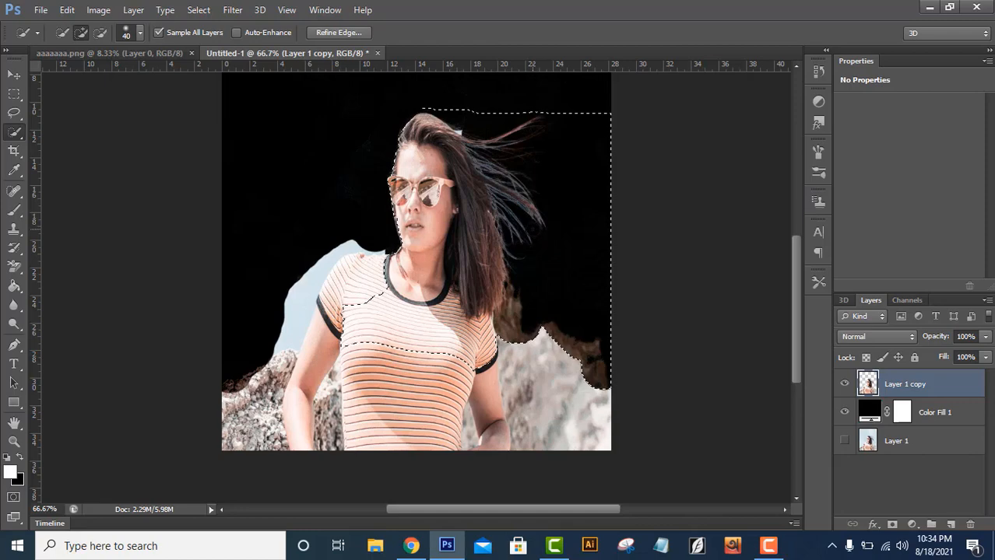
pyautogui.moveTo(440, 343); pyautogui.dragTo(417, 442)
# Subtract the partly erased rock beside the right sleeve from the selection and refine it around the shirt's left shoulder
pyautogui.hotkey('ctrl', '+')
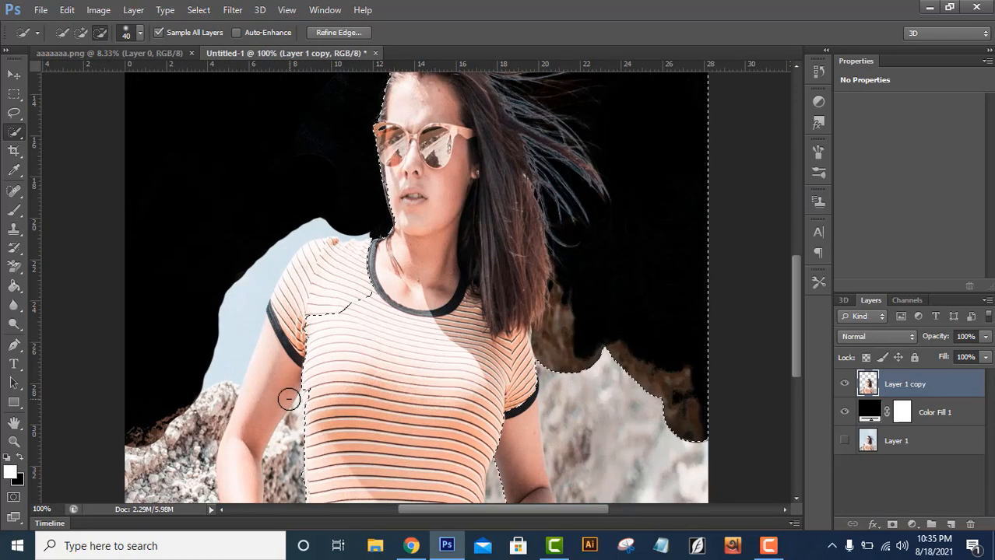
pyautogui.keyDown('alt'); pyautogui.click(289, 399); pyautogui.keyUp('alt')
pyautogui.moveTo(587, 375)
pyautogui.mouseDown()
pyautogui.moveTo(573, 315)
pyautogui.moveTo(619, 340)
pyautogui.moveTo(615, 363)
pyautogui.moveTo(795, 373)
pyautogui.mouseUp()
pyautogui.click(346, 173)
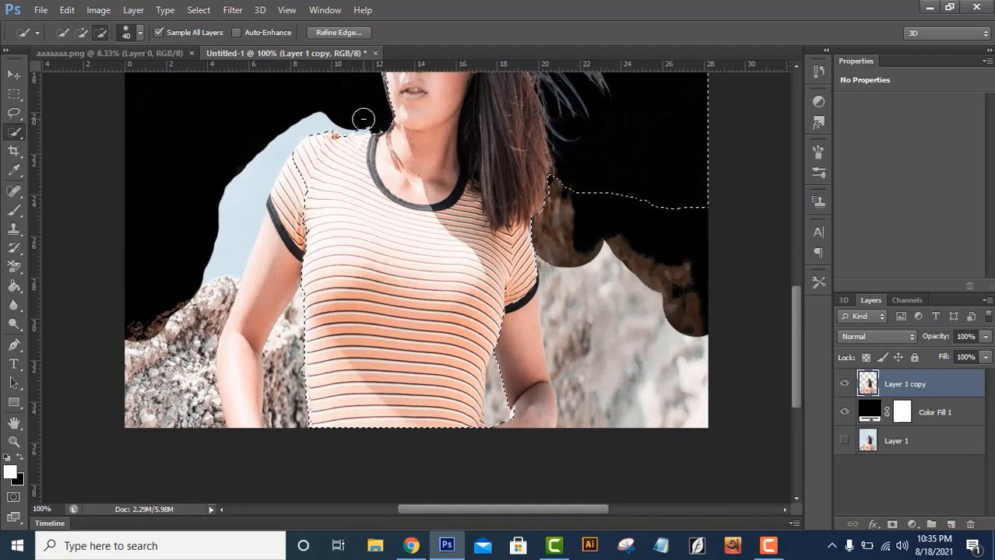
# Add both arms to the selection and subtract the rock and sky around the arm on the photo's left side
pyautogui.moveTo(273, 282)
pyautogui.mouseDown()
pyautogui.moveTo(237, 359)
pyautogui.moveTo(261, 303)
pyautogui.moveTo(271, 304)
pyautogui.mouseUp()
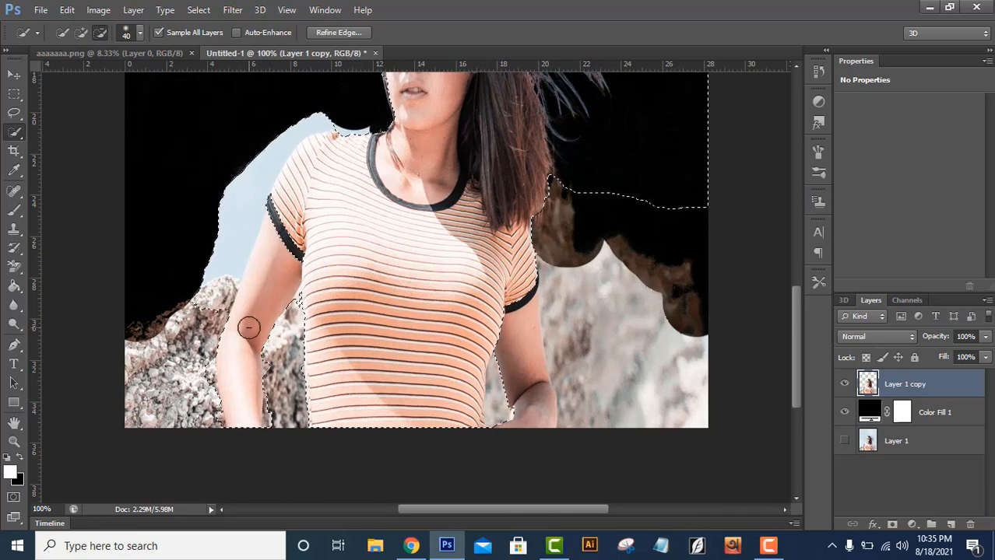
pyautogui.moveTo(530, 318); pyautogui.dragTo(520, 305)
pyautogui.moveTo(533, 394); pyautogui.dragTo(533, 409)
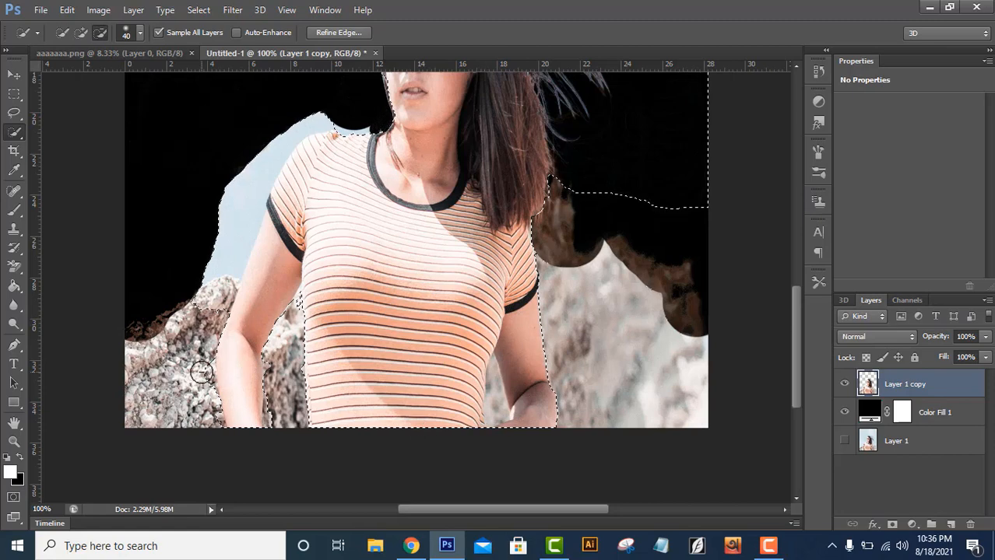
pyautogui.moveTo(203, 375)
pyautogui.mouseDown()
pyautogui.moveTo(208, 423)
pyautogui.moveTo(277, 420)
pyautogui.mouseUp()
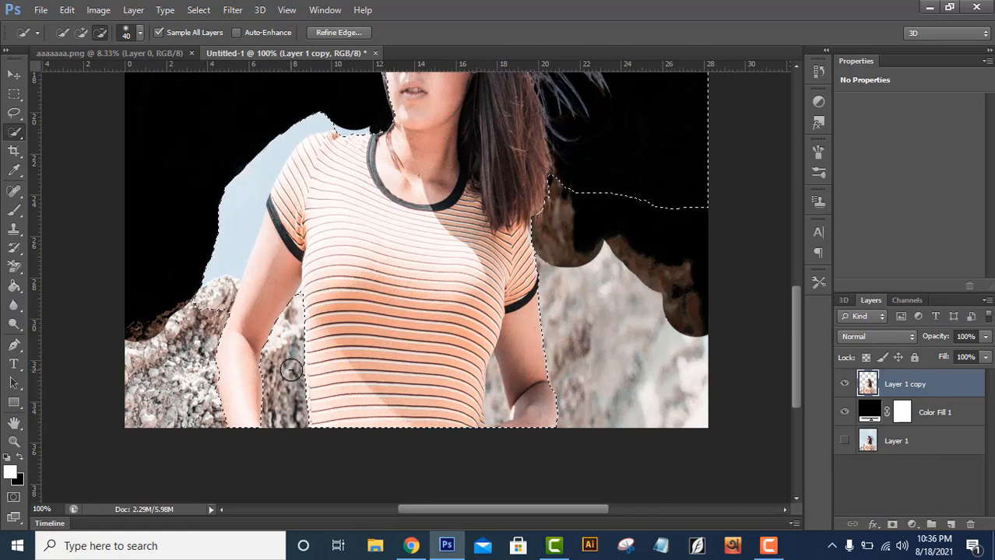
pyautogui.moveTo(204, 308)
pyautogui.mouseDown()
pyautogui.moveTo(243, 190)
pyautogui.moveTo(228, 226)
pyautogui.moveTo(278, 122)
pyautogui.mouseUp()
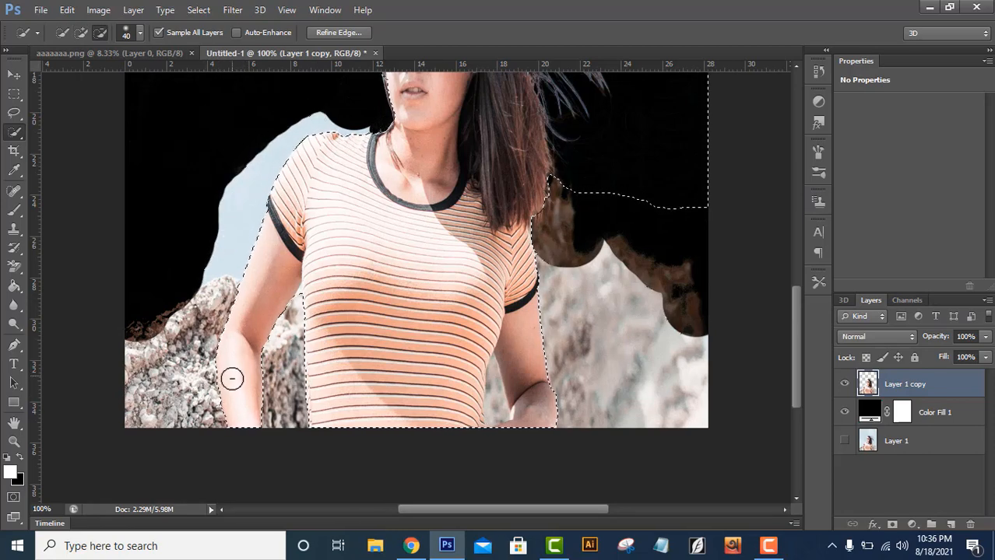
# Refine the selection edge around the gap between the torso and the right arm with a 20 px brush
pyautogui.hotkey('ctrl', '+')
pyautogui.hotkey('ctrl', '+')
pyautogui.press('[')
pyautogui.press('[')
pyautogui.moveTo(796, 377); pyautogui.dragTo(803, 407)
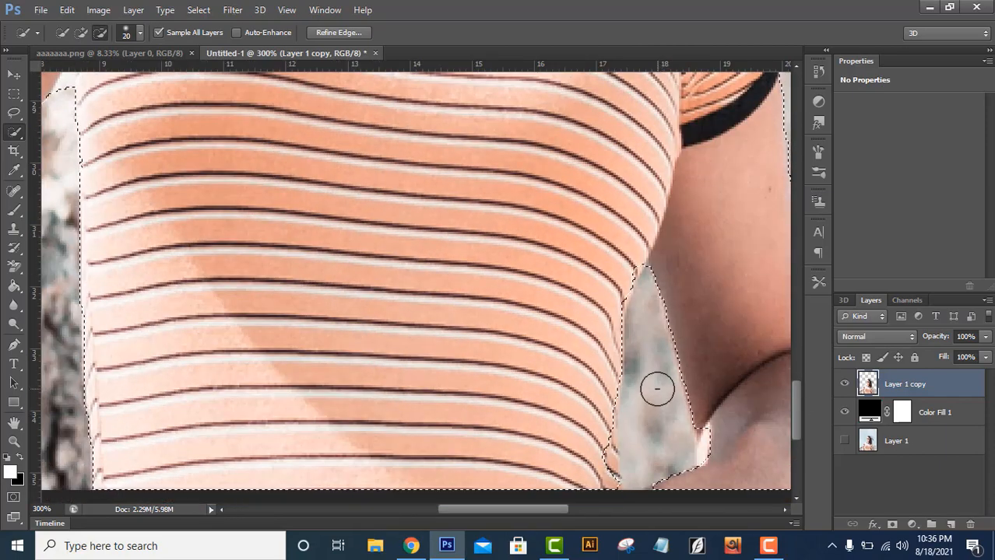
pyautogui.moveTo(657, 389)
pyautogui.mouseDown()
pyautogui.moveTo(594, 443)
pyautogui.moveTo(599, 454)
pyautogui.moveTo(641, 450)
pyautogui.mouseUp()
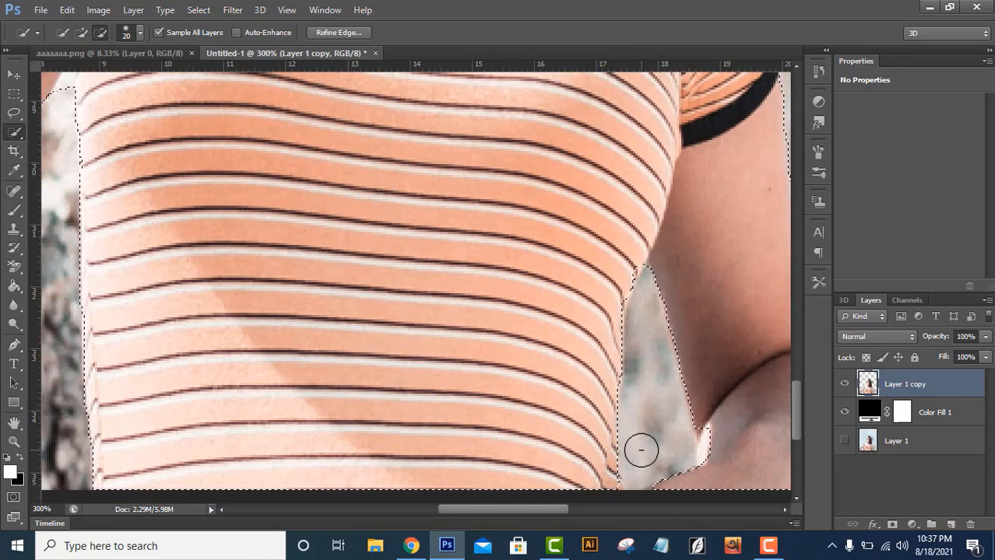
pyautogui.click(606, 297)
pyautogui.moveTo(717, 431); pyautogui.dragTo(717, 444)
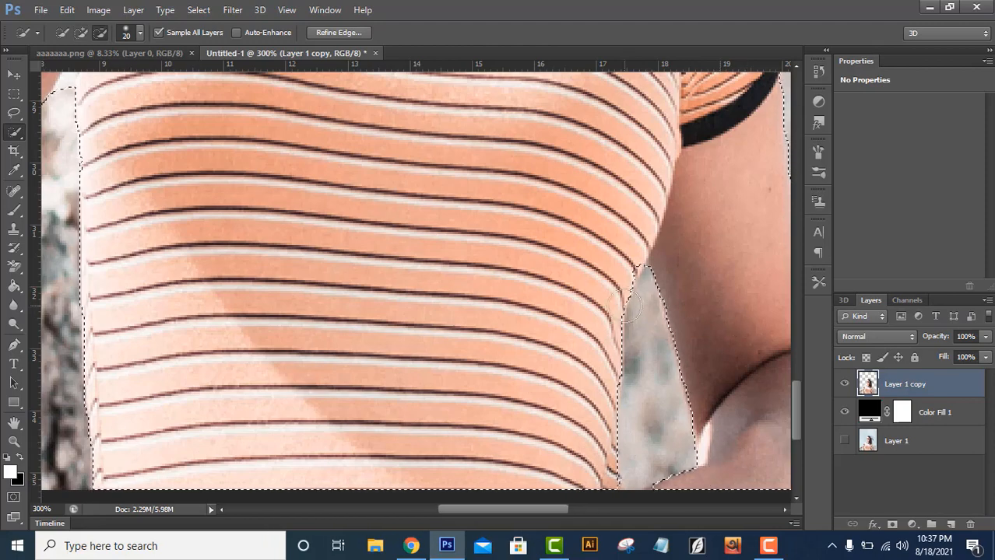
# Invert the selection and delete the remaining rocks and sky from Layer 1 copy
pyautogui.hotkey('ctrl', '-')
pyautogui.hotkey('ctrl', '-')
pyautogui.hotkey('ctrl', '-')
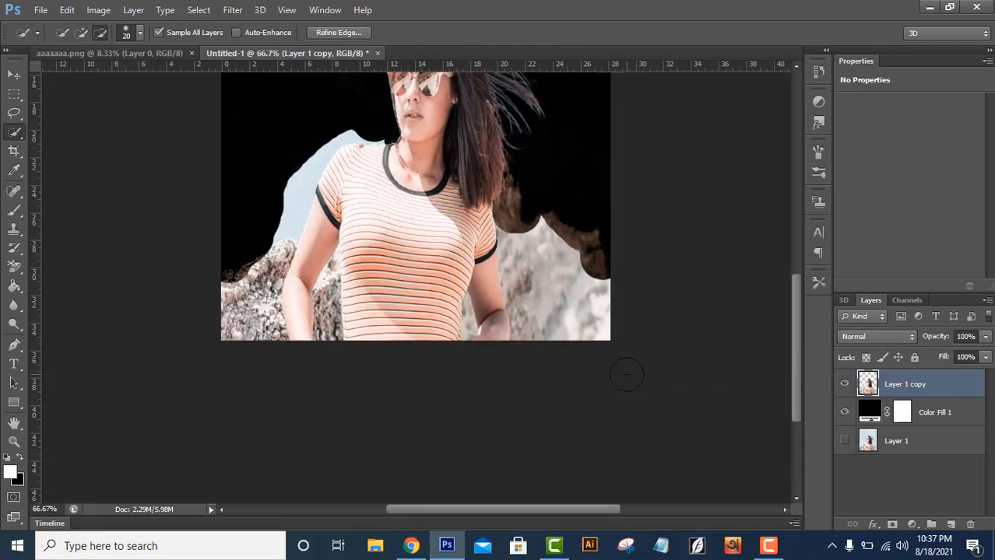
pyautogui.hotkey('ctrl', '-')
pyautogui.rightClick(428, 315)
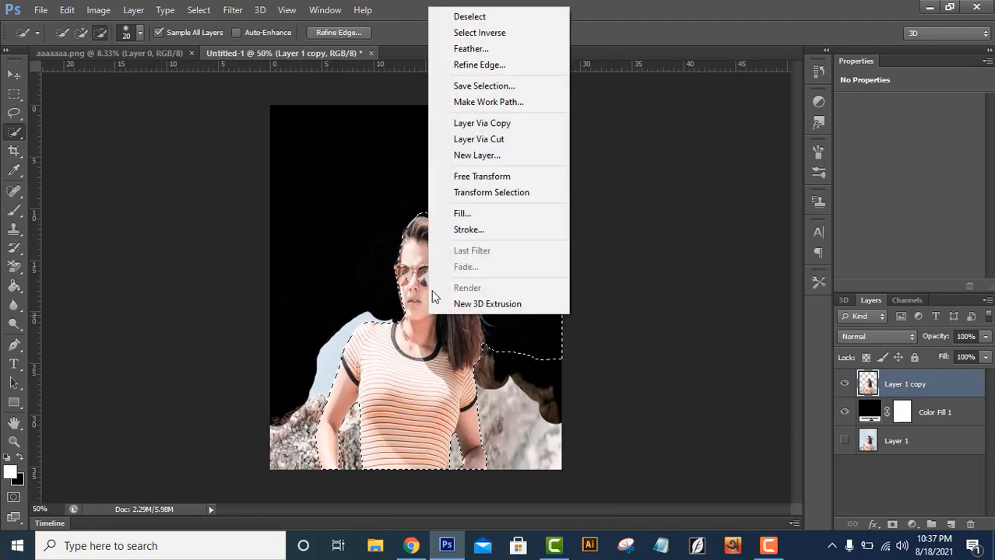
pyautogui.click(478, 35)
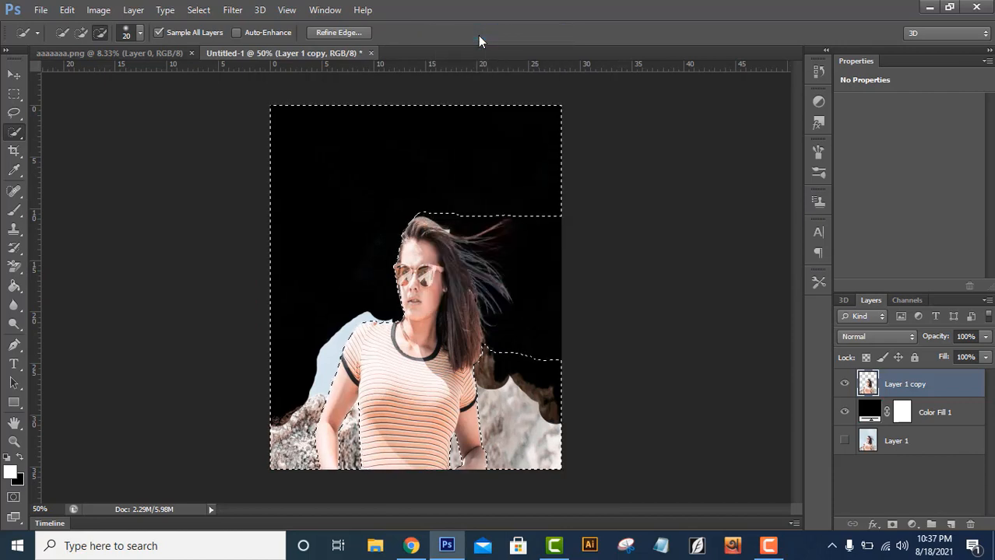
pyautogui.press('Delete')
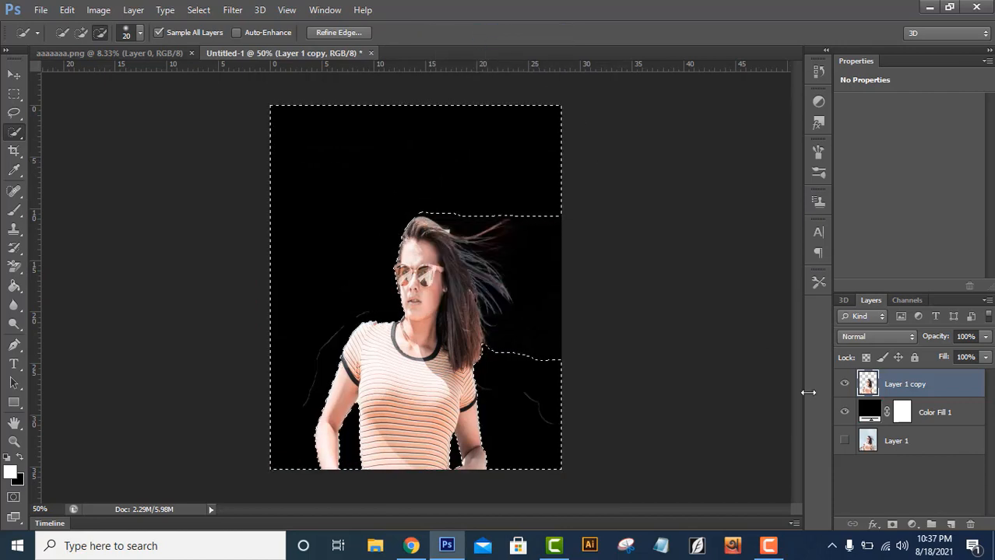
# Toggle Layer 1 copy's visibility to check the cutout, and clear the selection
pyautogui.click(844, 384)
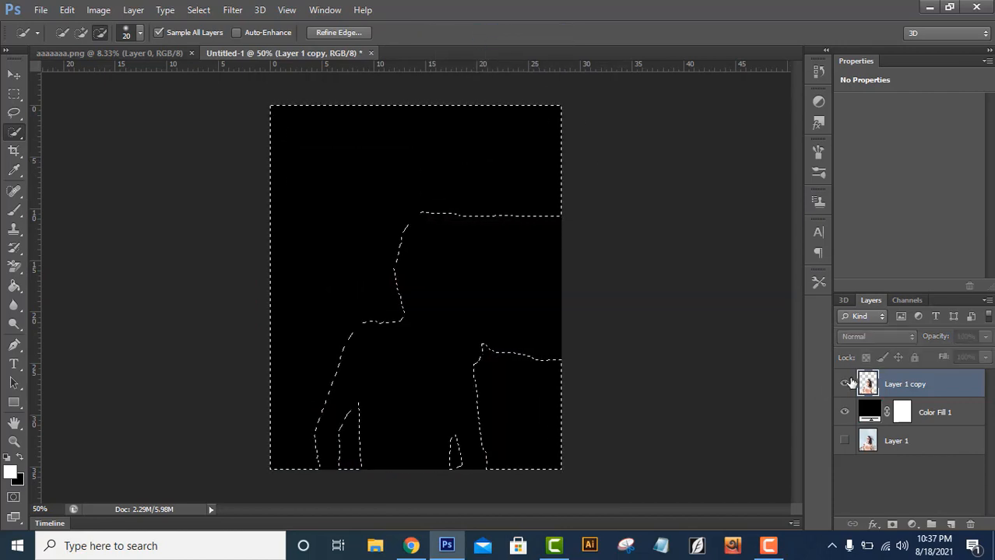
pyautogui.click(846, 384)
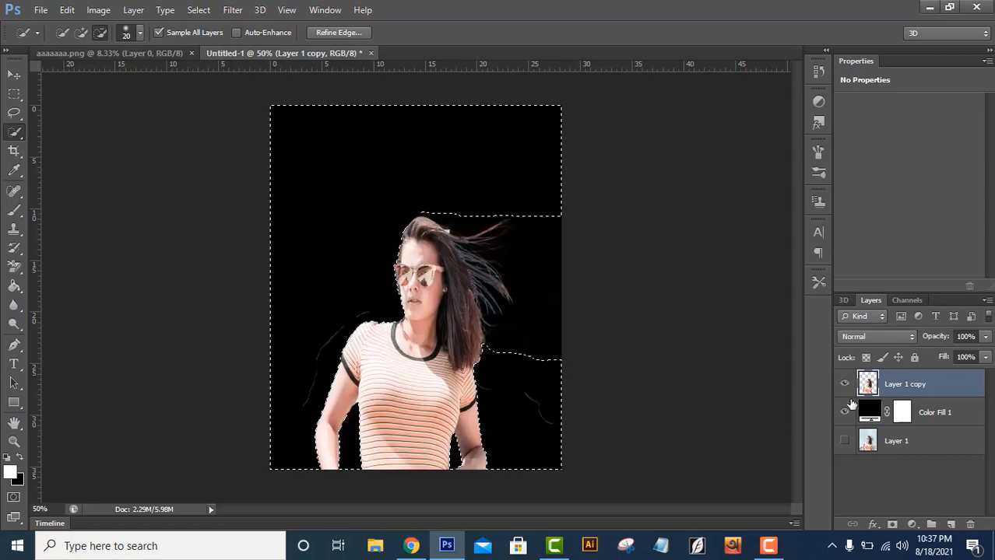
pyautogui.rightClick(465, 181)
pyautogui.click(479, 191)
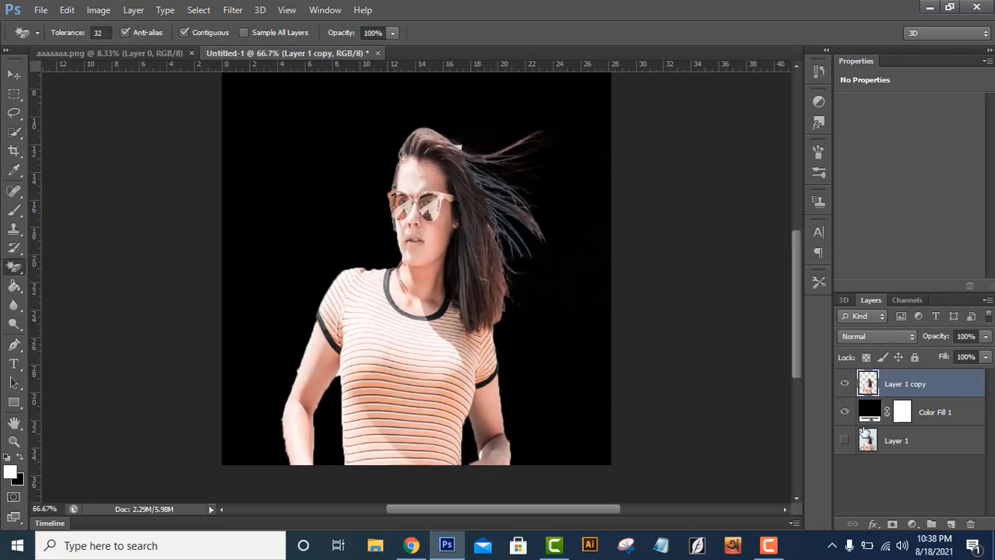
# Hide the black Color Fill 1 layer beneath the cut-out woman
pyautogui.click(847, 414)
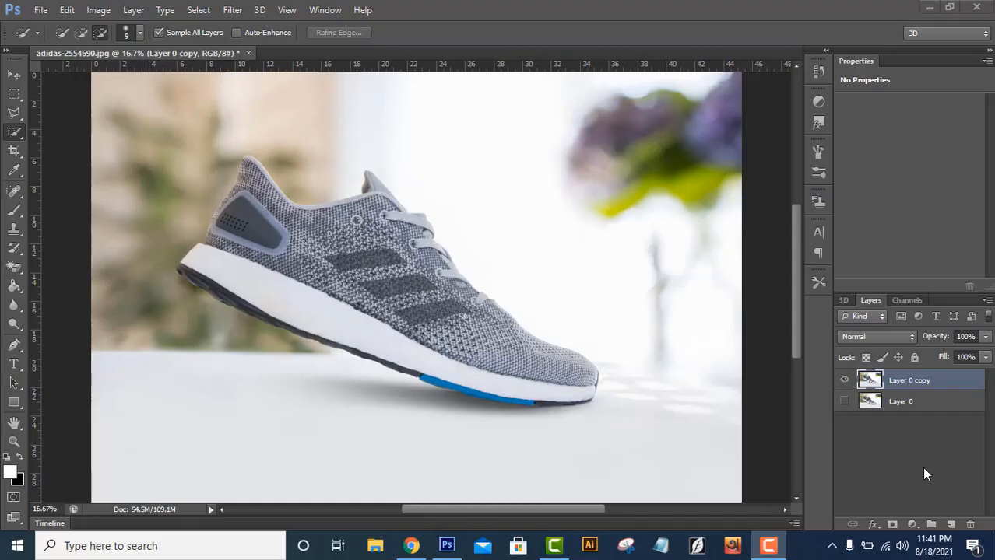
# Start selecting the sneaker with the 9 px Quick Selection tool, covering the heel patch, side stripes and white midsole
pyautogui.click(22, 131)
pyautogui.rightClick(21, 132)
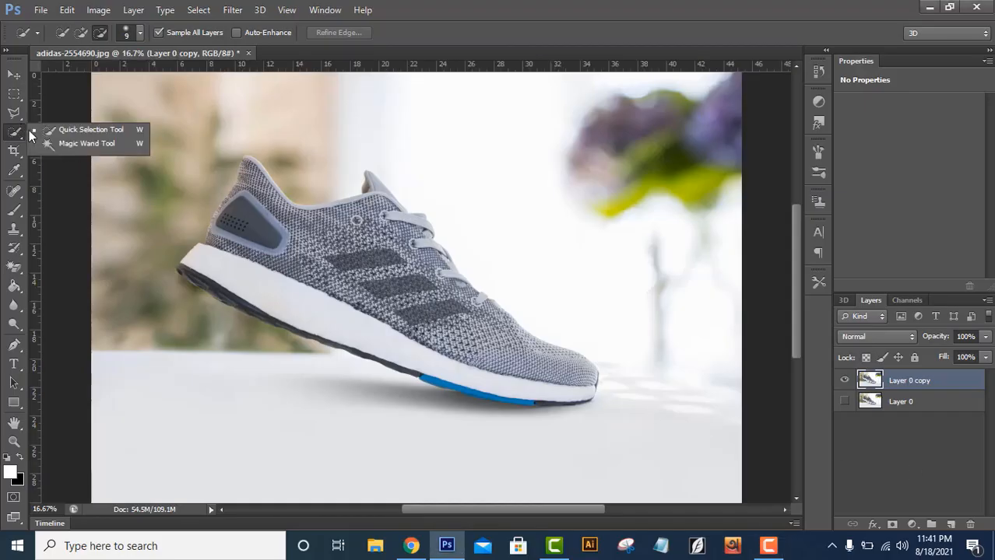
pyautogui.click(42, 133)
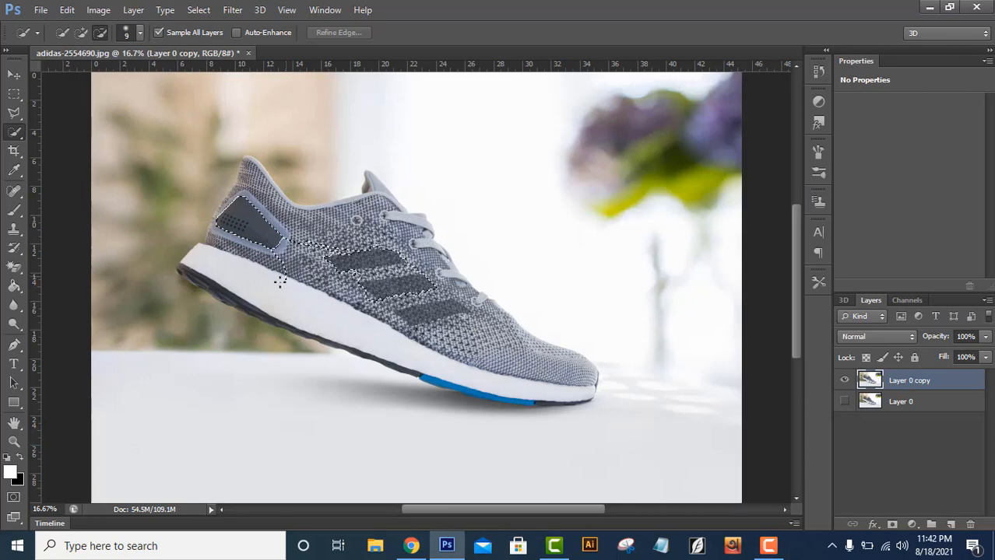
pyautogui.moveTo(280, 281); pyautogui.dragTo(256, 277)
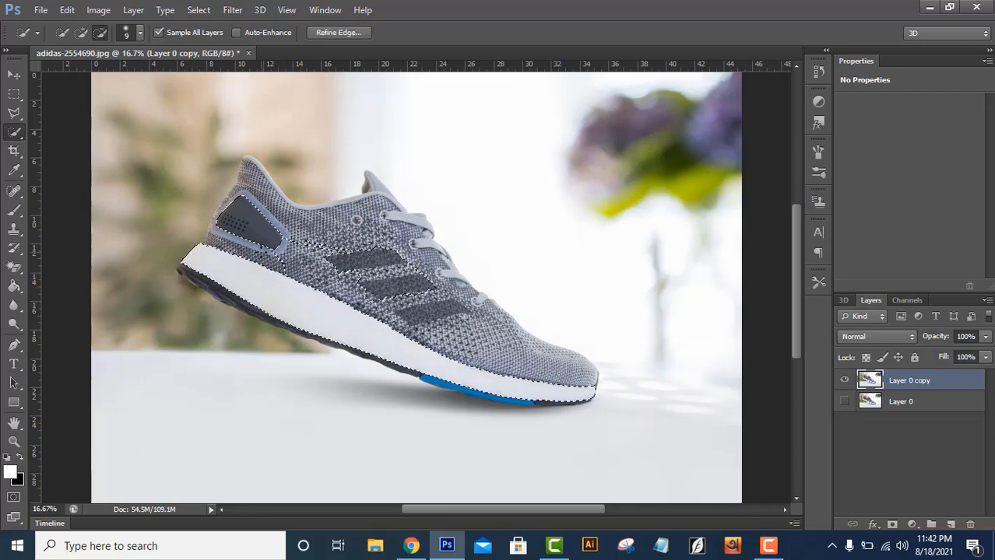
# Extend the selection over the heel patch border, knit upper, upper laces, tongue and collar of the sneaker
pyautogui.hotkey('ctrl', '+')
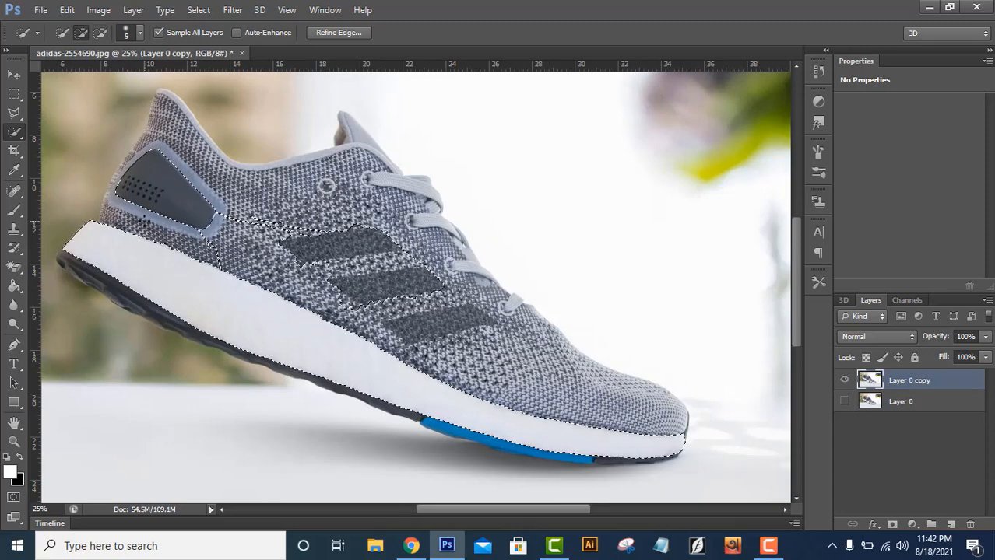
pyautogui.moveTo(173, 202); pyautogui.dragTo(173, 200)
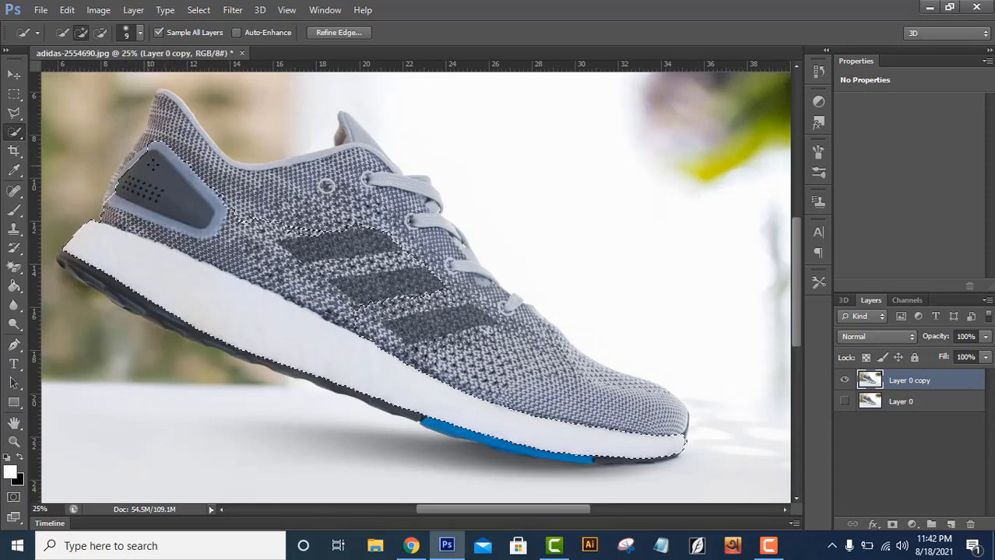
pyautogui.click(269, 201)
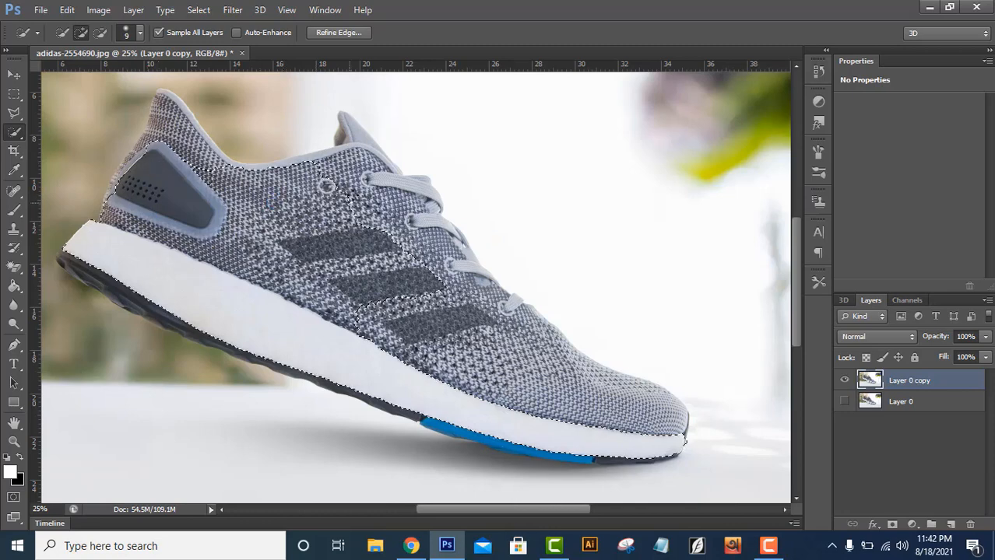
pyautogui.moveTo(411, 249); pyautogui.dragTo(375, 178)
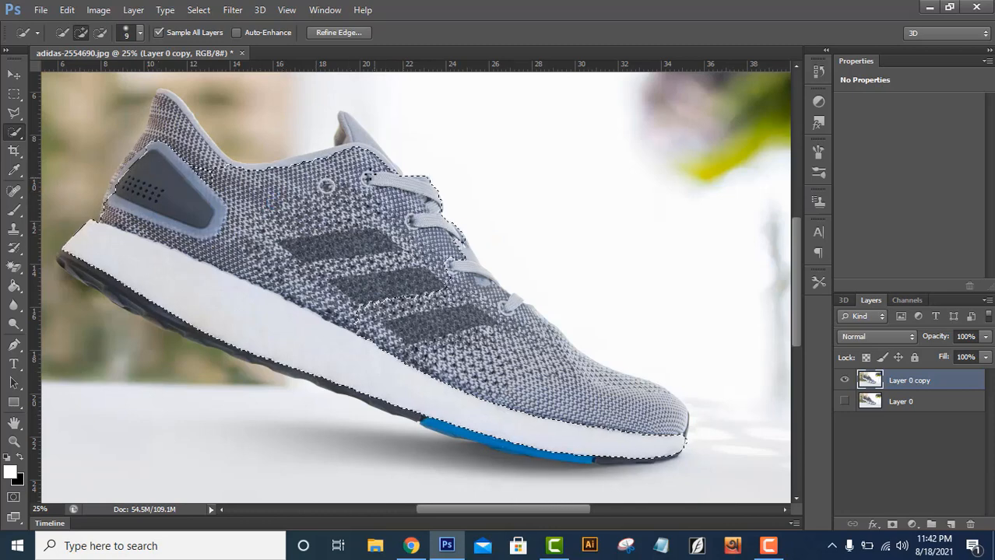
pyautogui.click(361, 141)
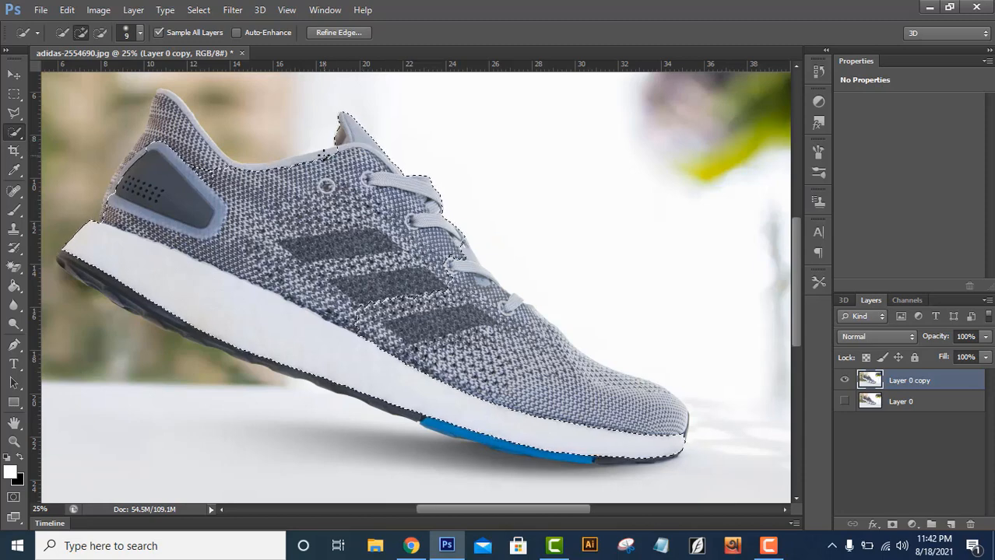
pyautogui.moveTo(323, 155)
pyautogui.mouseDown()
pyautogui.moveTo(233, 168)
pyautogui.moveTo(159, 97)
pyautogui.moveTo(139, 152)
pyautogui.mouseUp()
# Add the dark outsole and its blue section along the sneaker's lower edge to the selection
pyautogui.moveTo(109, 294); pyautogui.dragTo(163, 320)
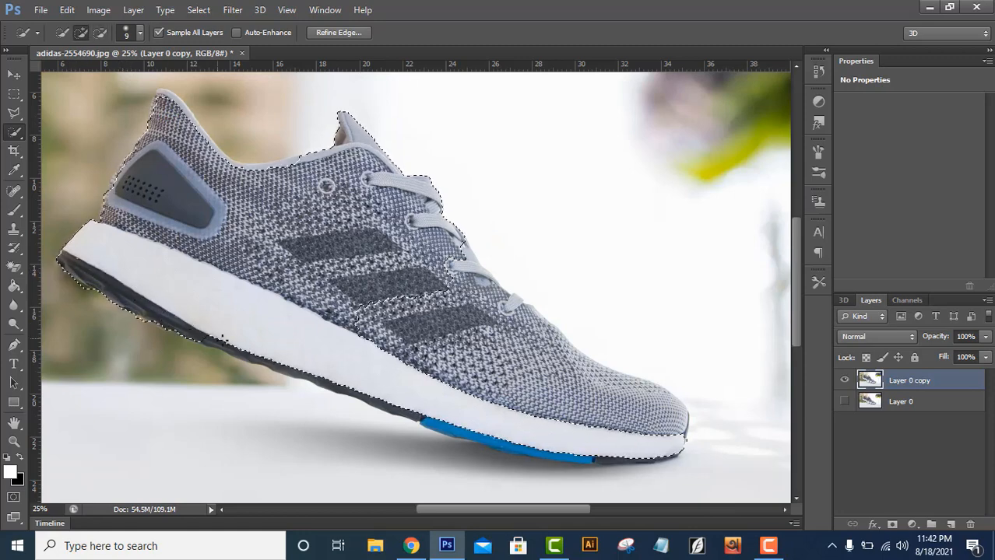
pyautogui.moveTo(223, 338); pyautogui.dragTo(617, 460)
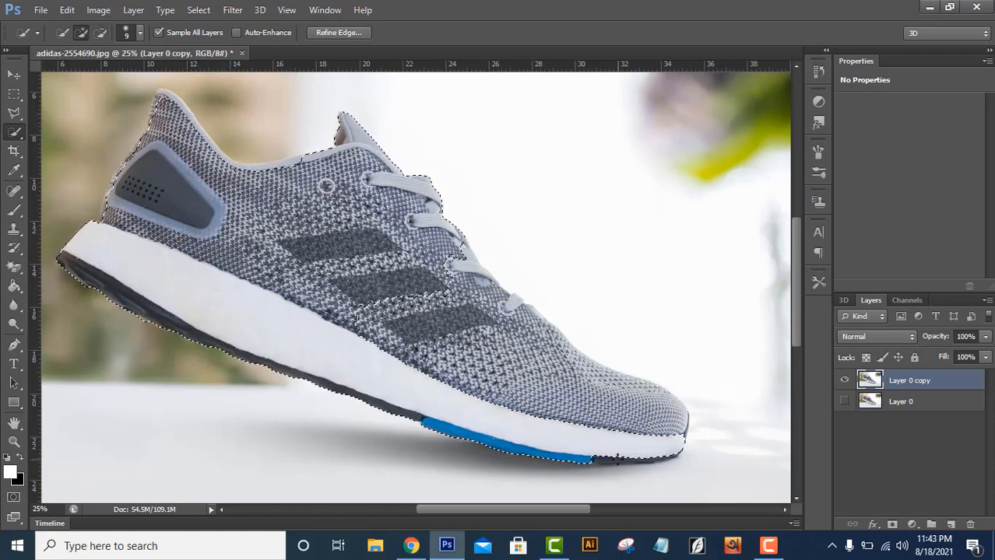
pyautogui.press('shift')
pyautogui.press('shift')
pyautogui.press('shift')
pyautogui.press('shift')
pyautogui.press('shift')
pyautogui.click(436, 80)
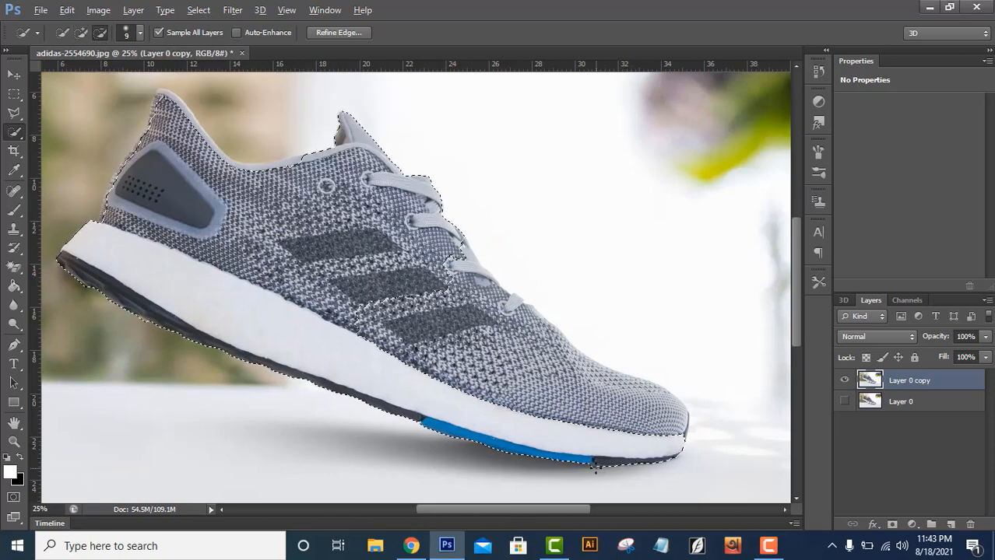
# Subtract the shadow strip beneath the dark toe end of the outsole from the selection
pyautogui.hotkey('ctrl', '+')
pyautogui.moveTo(794, 307); pyautogui.dragTo(794, 338)
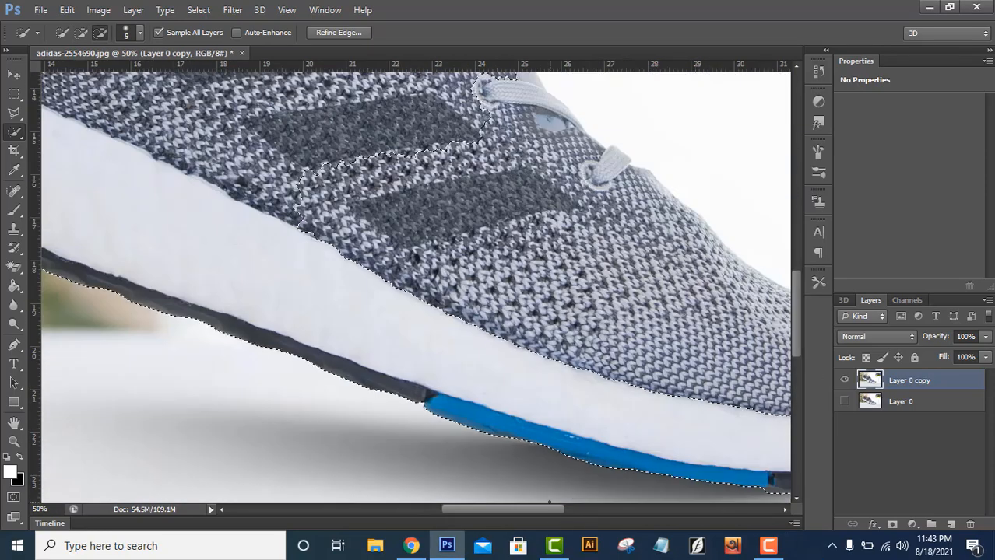
pyautogui.moveTo(549, 509)
pyautogui.mouseDown()
pyautogui.moveTo(587, 510)
pyautogui.moveTo(573, 494)
pyautogui.mouseUp()
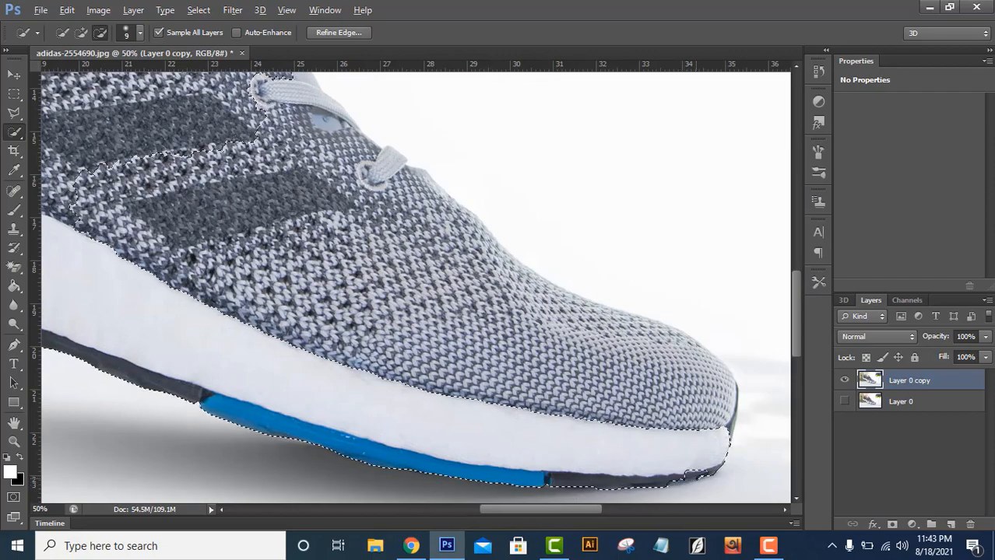
pyautogui.hotkey('ctrl', '+')
pyautogui.moveTo(798, 341); pyautogui.dragTo(799, 356)
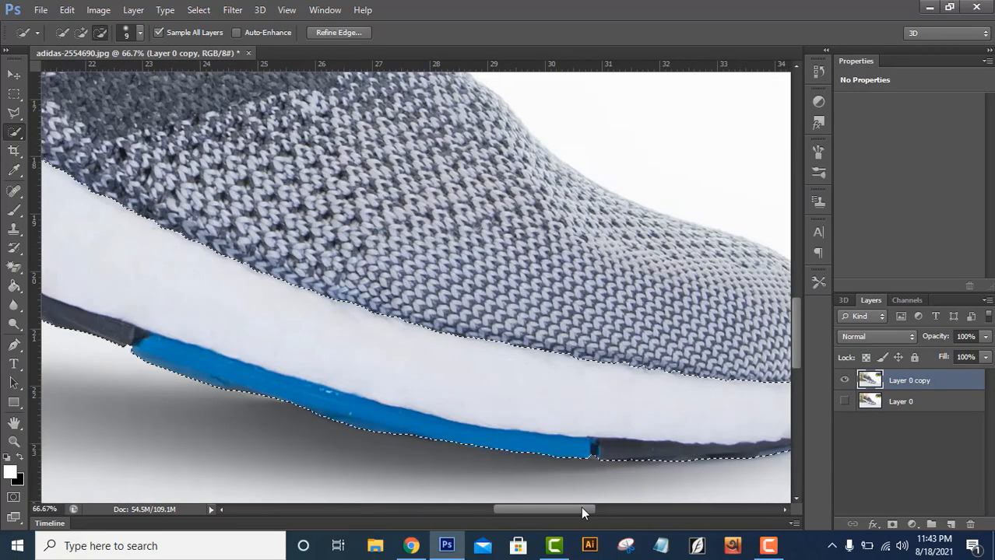
pyautogui.moveTo(581, 510); pyautogui.dragTo(604, 510)
pyautogui.moveTo(623, 452); pyautogui.dragTo(601, 456)
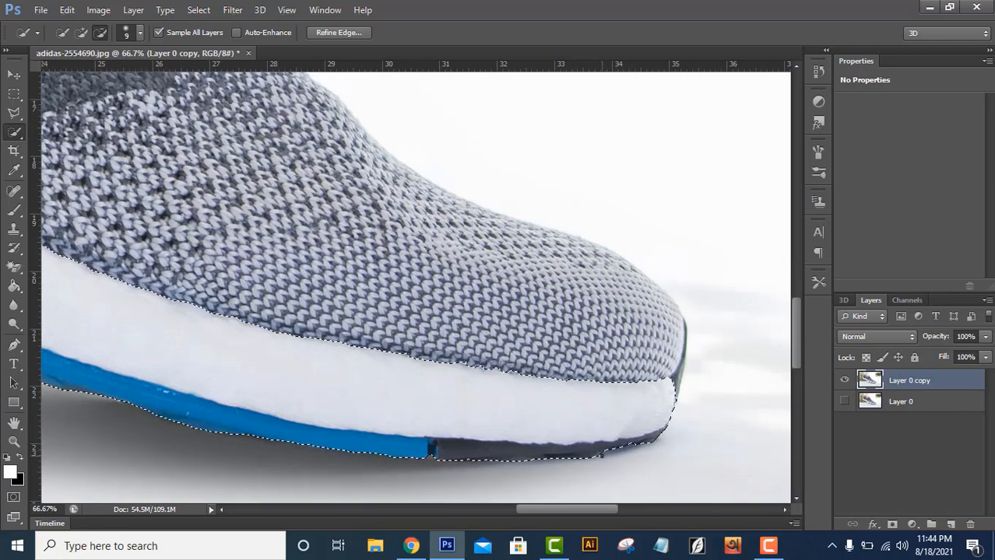
# Add the knit toe area to the selection and refine its upper contour with a 45 px brush
pyautogui.moveTo(658, 357); pyautogui.dragTo(555, 344)
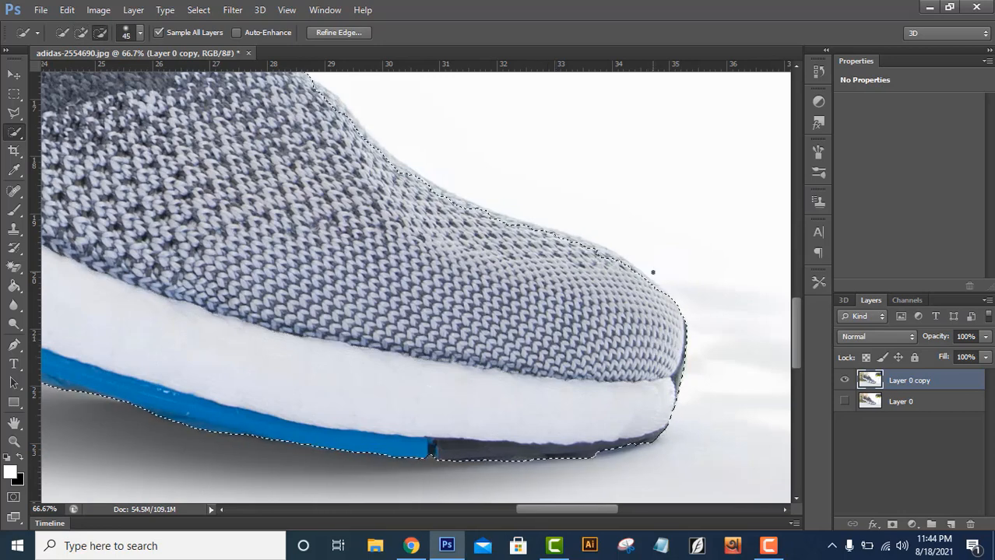
pyautogui.moveTo(587, 256); pyautogui.dragTo(571, 249)
pyautogui.moveTo(506, 226)
pyautogui.mouseDown()
pyautogui.moveTo(476, 222)
pyautogui.moveTo(395, 172)
pyautogui.mouseUp()
pyautogui.click(556, 239)
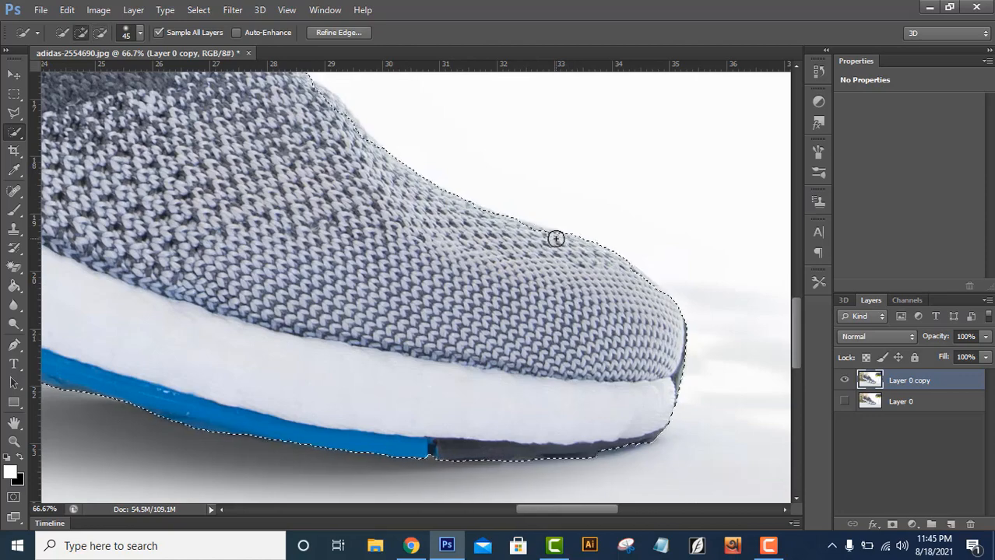
pyautogui.moveTo(556, 239); pyautogui.dragTo(537, 233)
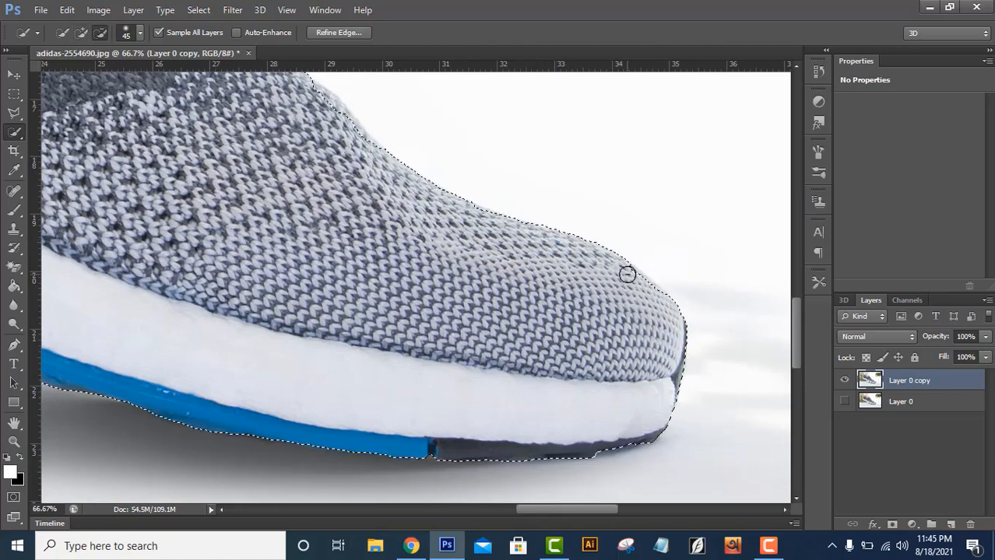
pyautogui.click(648, 291)
pyautogui.press('shift')
pyautogui.click(426, 84)
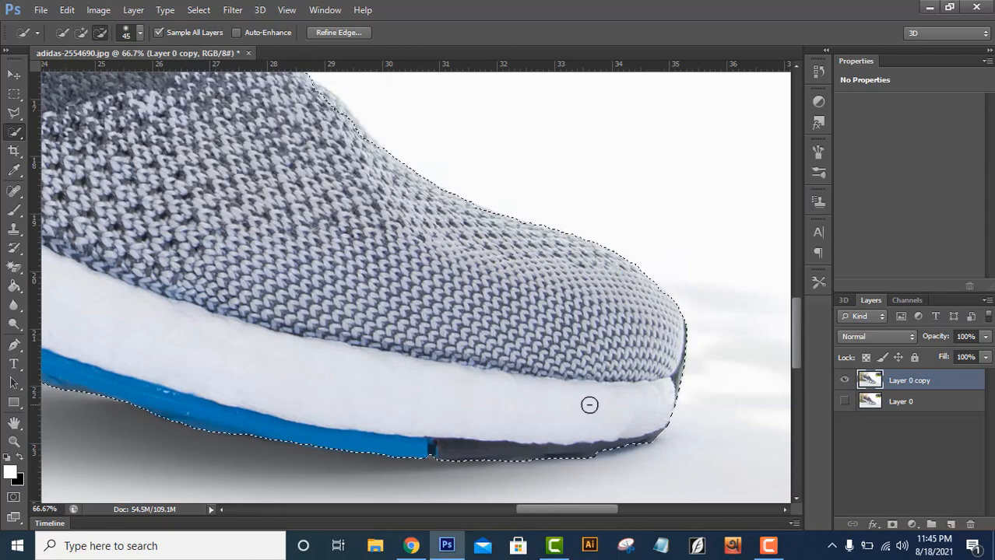
# Refine the selection along the sneaker's collar and the knit back edge of the heel
pyautogui.moveTo(583, 510); pyautogui.dragTo(517, 510)
pyautogui.moveTo(795, 345); pyautogui.dragTo(796, 246)
pyautogui.moveTo(543, 510); pyautogui.dragTo(494, 509)
pyautogui.moveTo(192, 169)
pyautogui.mouseDown()
pyautogui.moveTo(151, 115)
pyautogui.moveTo(101, 84)
pyautogui.moveTo(85, 154)
pyautogui.moveTo(85, 141)
pyautogui.moveTo(91, 158)
pyautogui.moveTo(63, 201)
pyautogui.mouseUp()
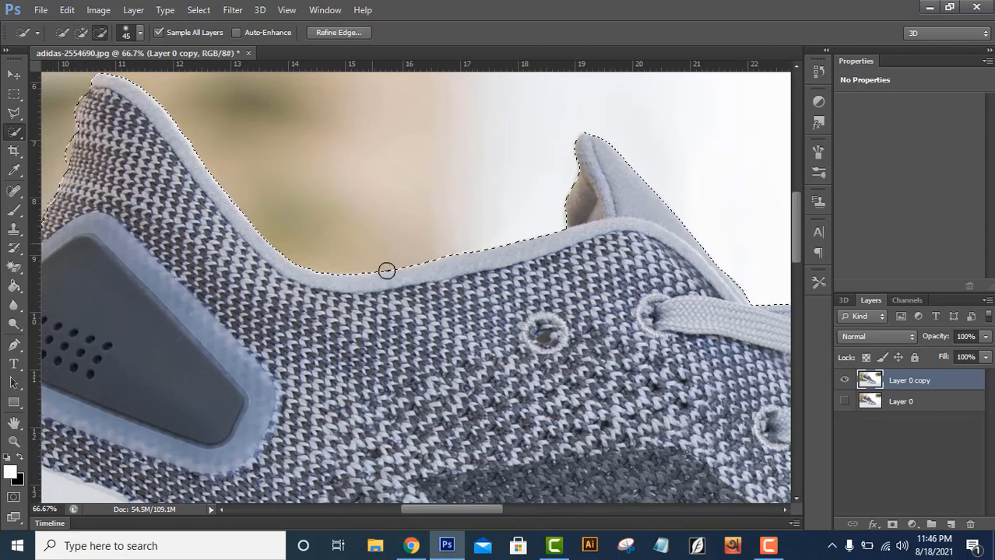
pyautogui.moveTo(413, 508); pyautogui.dragTo(390, 510)
pyautogui.moveTo(116, 425); pyautogui.dragTo(127, 382)
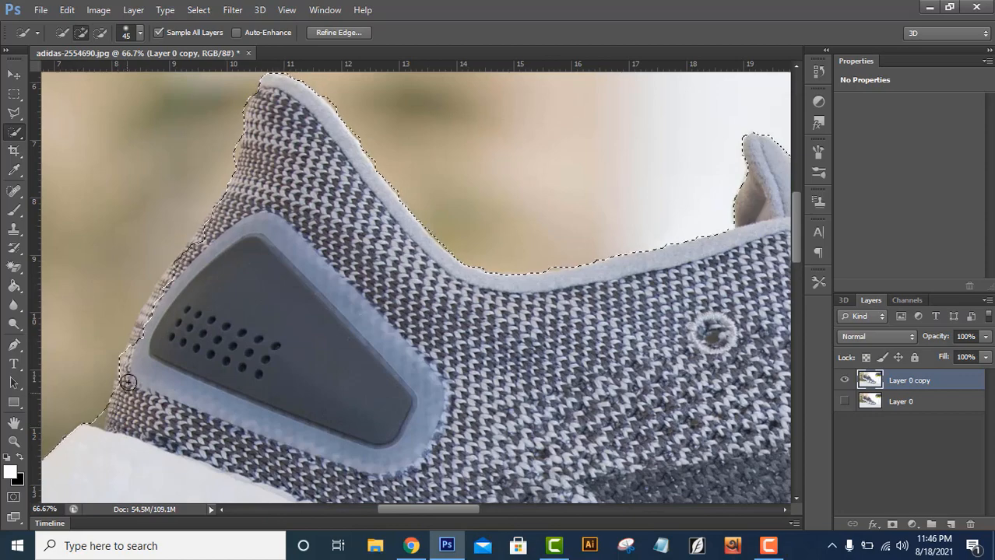
# Try to add the knit edge beside the heel patch to the selection, and undo that stroke
pyautogui.press('shift')
pyautogui.click(425, 84)
pyautogui.moveTo(190, 253); pyautogui.dragTo(154, 314)
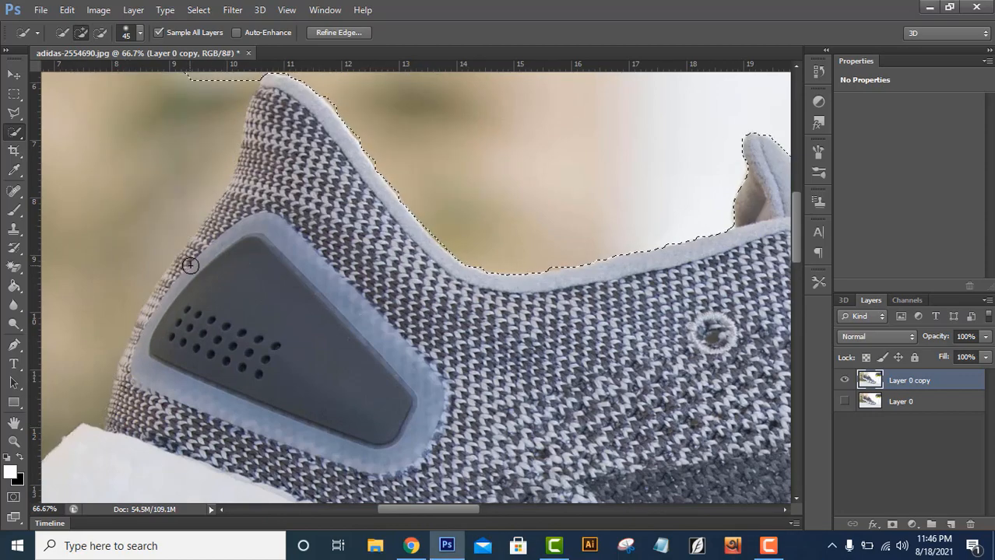
pyautogui.press('z')
pyautogui.hotkey('ctrl', '-')
pyautogui.click(67, 10)
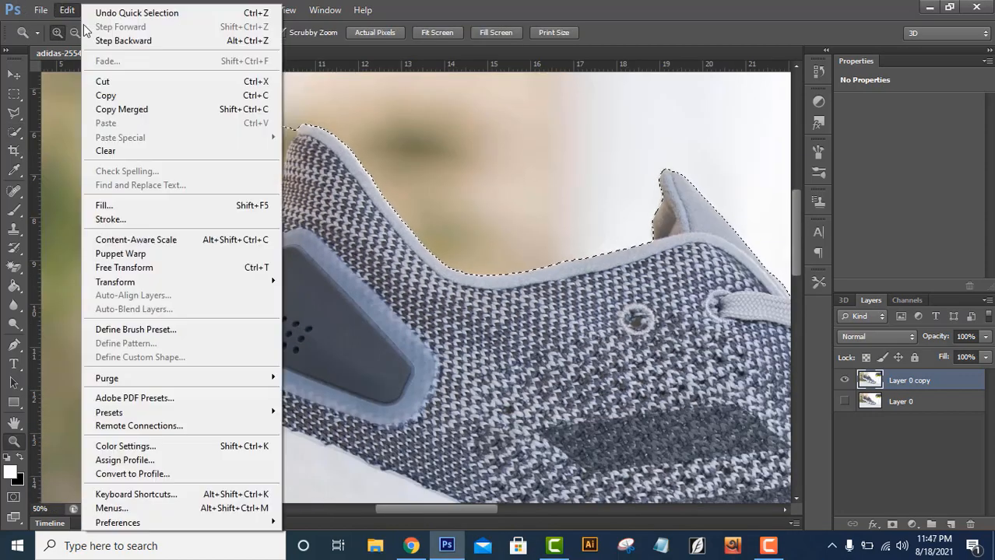
pyautogui.click(92, 40)
# Add the missing knit strip behind the heel patch to the selection with the Quick Selection tool
pyautogui.press('w')
pyautogui.hotkey('ctrl', '+')
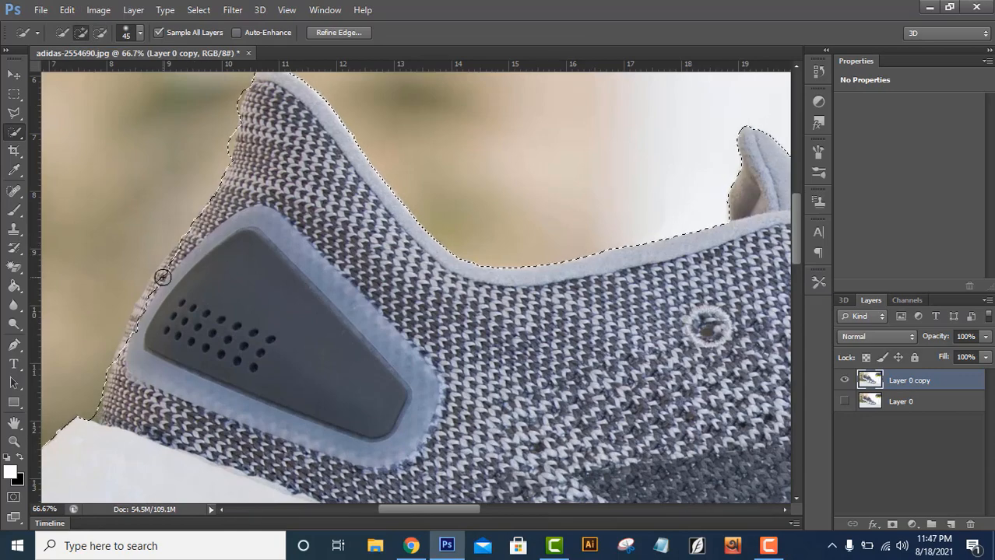
pyautogui.moveTo(180, 260)
pyautogui.mouseDown()
pyautogui.moveTo(142, 309)
pyautogui.moveTo(128, 352)
pyautogui.mouseUp()
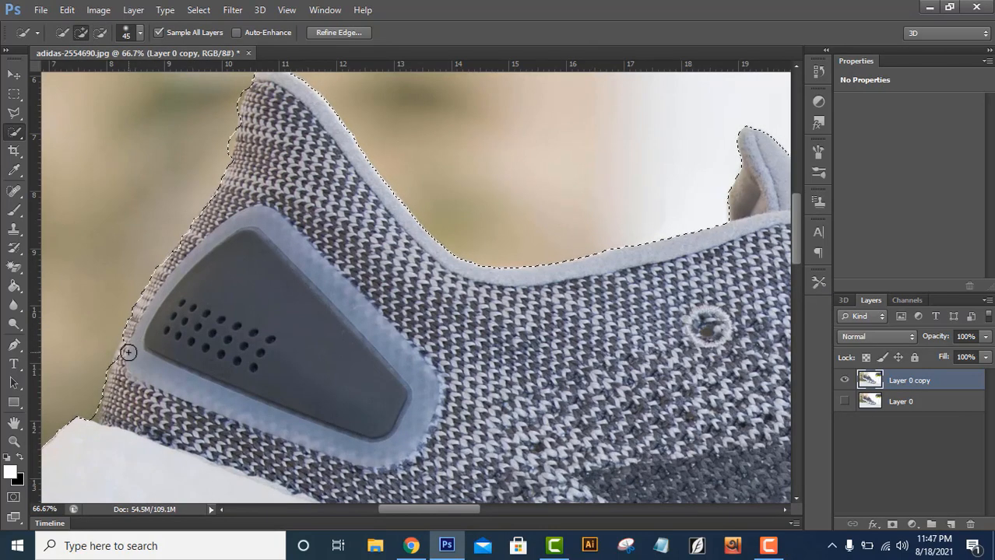
# Subtract the background slivers along the heel's back edge from the selection with a 10 px brush
pyautogui.keyDown('alt'); pyautogui.click(128, 352); pyautogui.keyUp('alt')
pyautogui.press('[')
pyautogui.press('[')
pyautogui.press('[')
pyautogui.press('[')
pyautogui.press('[')
pyautogui.press('[')
pyautogui.press('[')
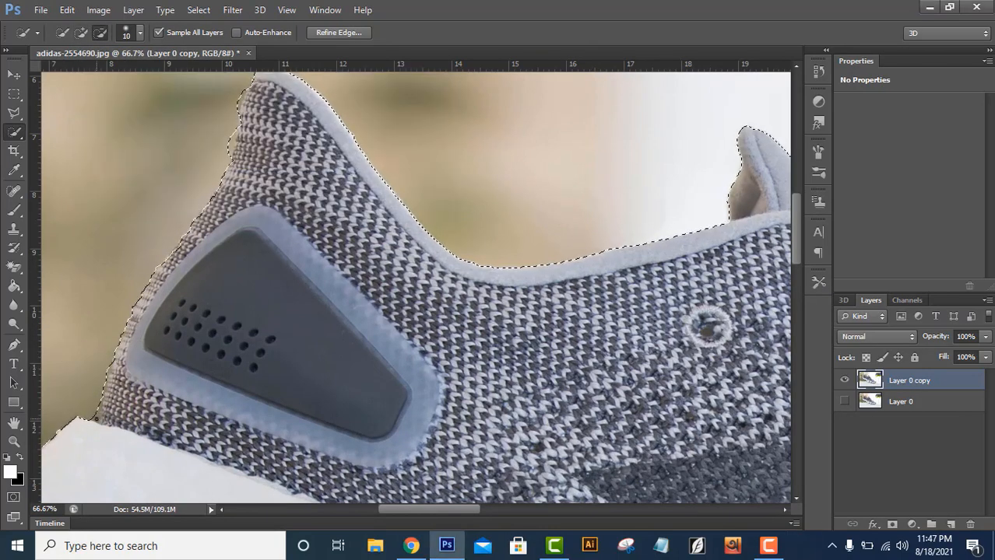
pyautogui.moveTo(97, 420); pyautogui.dragTo(95, 406)
pyautogui.moveTo(226, 139)
pyautogui.mouseDown()
pyautogui.moveTo(230, 155)
pyautogui.moveTo(240, 92)
pyautogui.mouseUp()
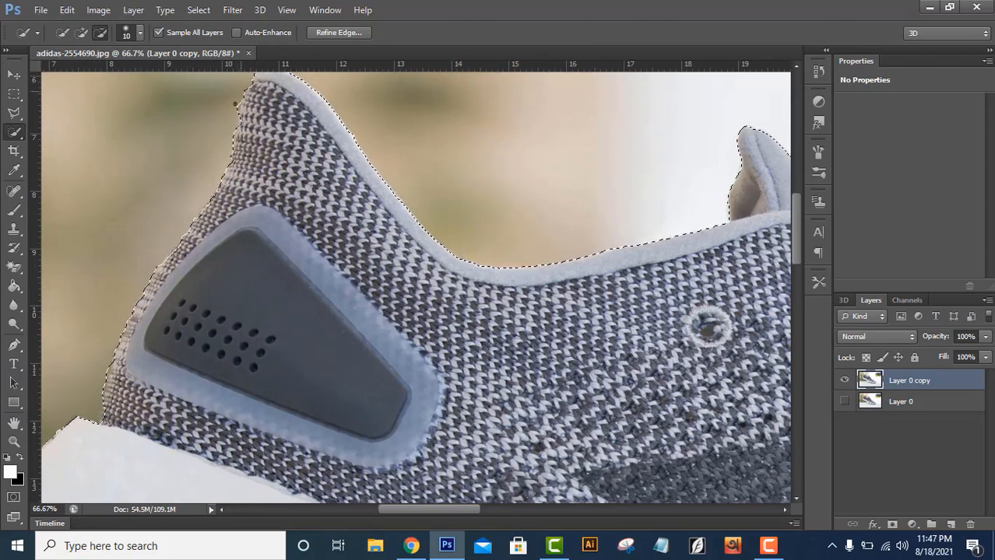
# Invert the sneaker selection to select the background
pyautogui.hotkey('ctrl', '-')
pyautogui.hotkey('ctrl', '-')
pyautogui.hotkey('ctrl', '-')
pyautogui.hotkey('ctrl', '-')
pyautogui.rightClick(385, 221)
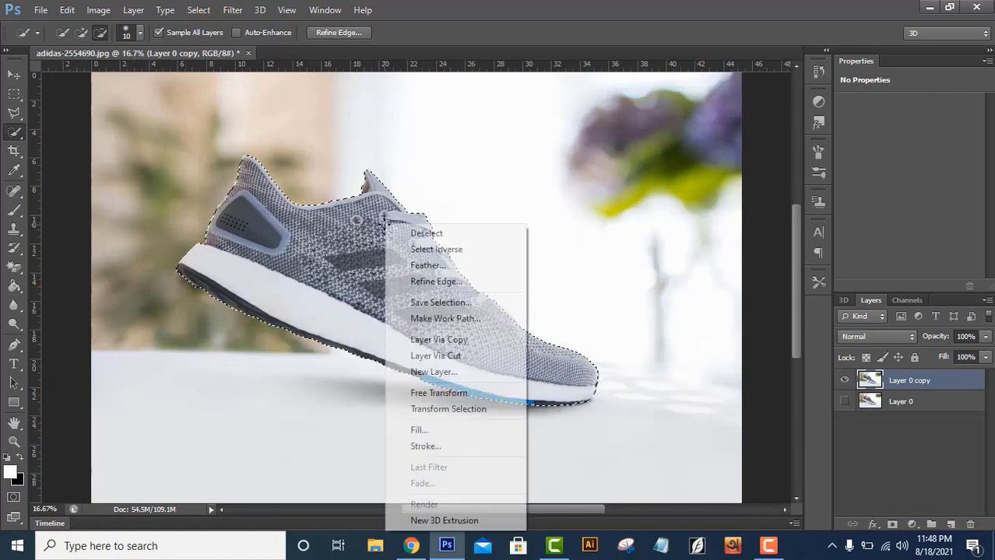
pyautogui.click(403, 249)
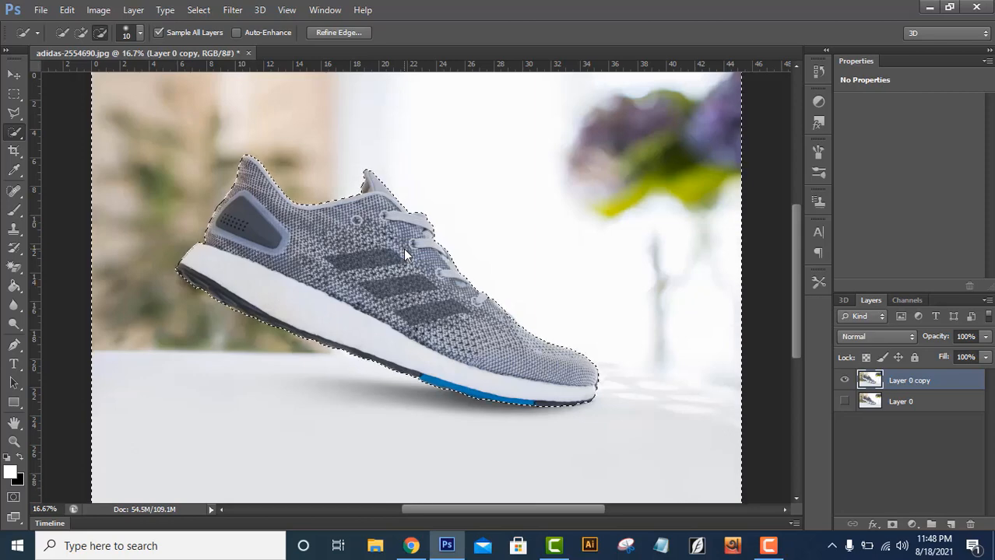
# Invert the selection back to the sneaker and once more to the background
pyautogui.click(200, 10)
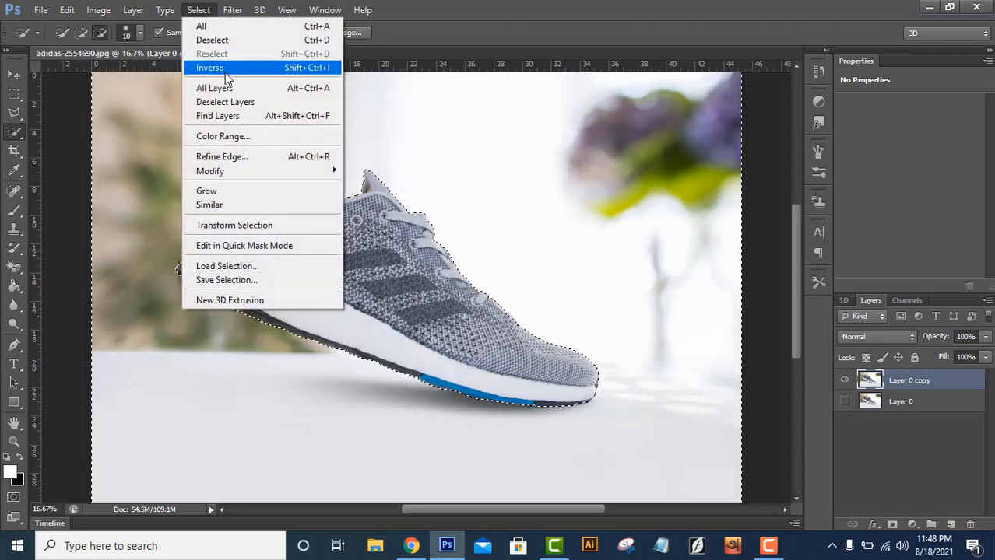
pyautogui.rightClick(540, 156)
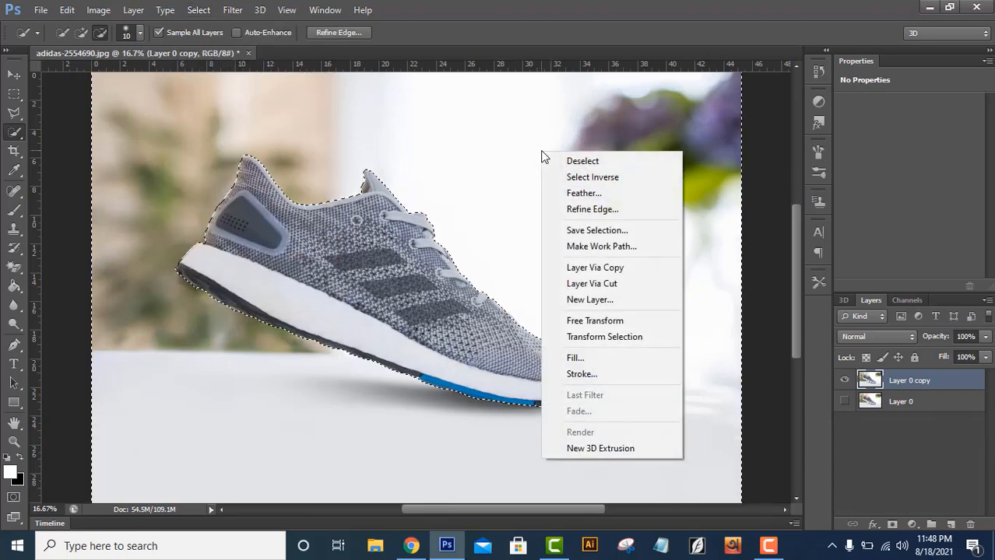
pyautogui.click(575, 175)
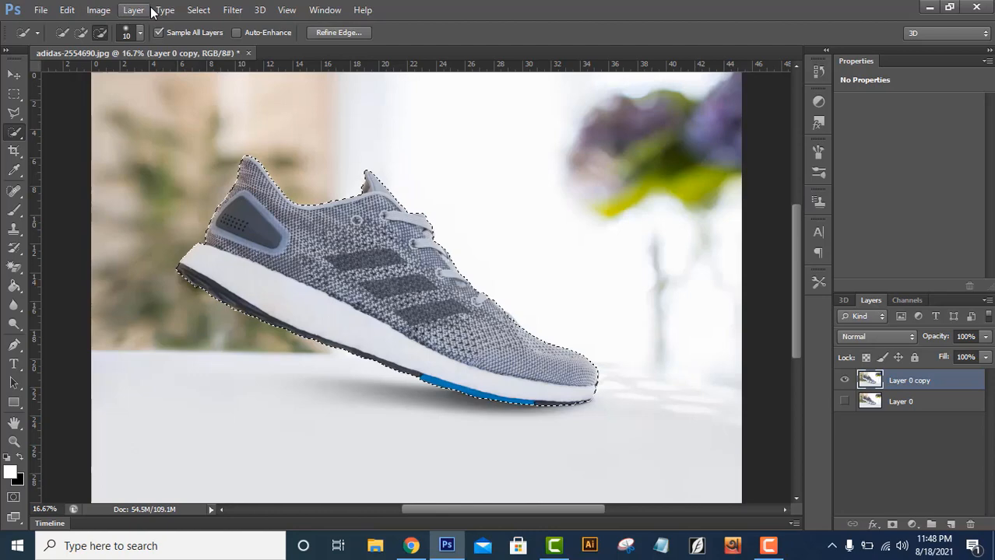
pyautogui.click(197, 10)
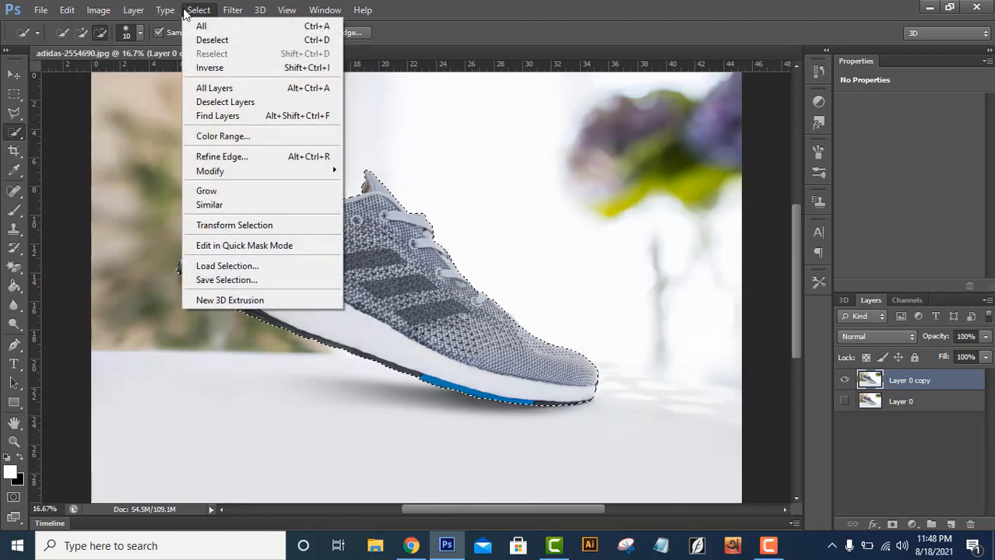
pyautogui.click(221, 67)
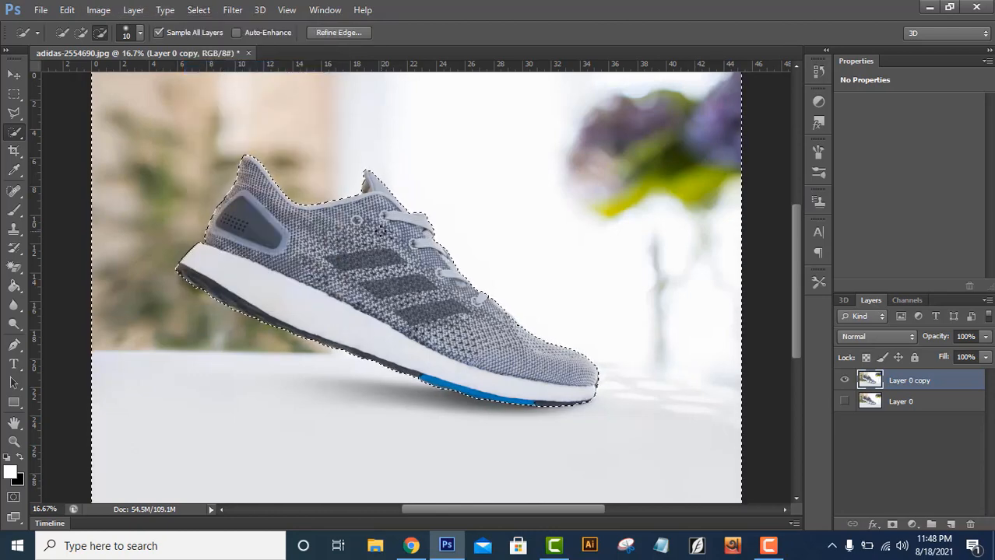
# Delete the selected background from Layer 0 copy and clear the selection
pyautogui.press('Delete')
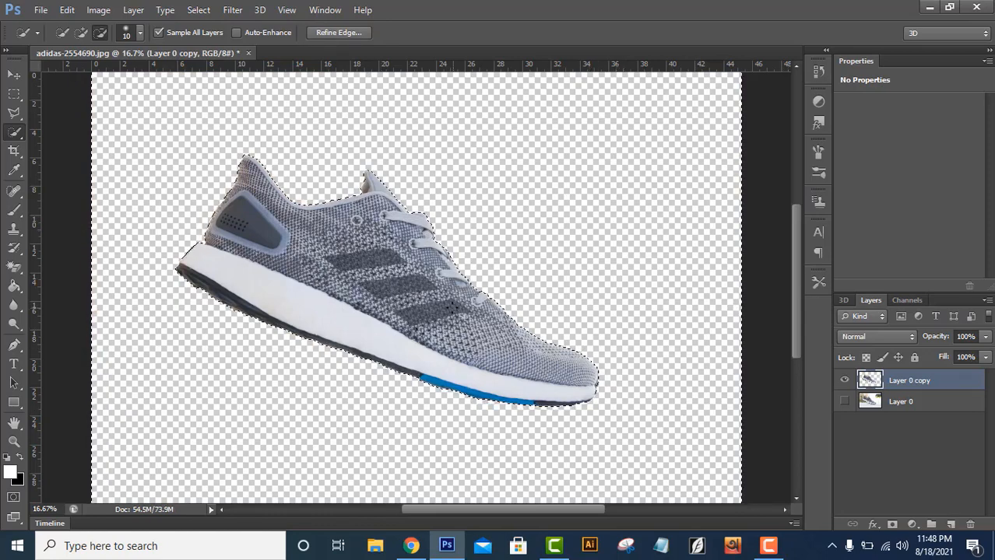
pyautogui.rightClick(440, 226)
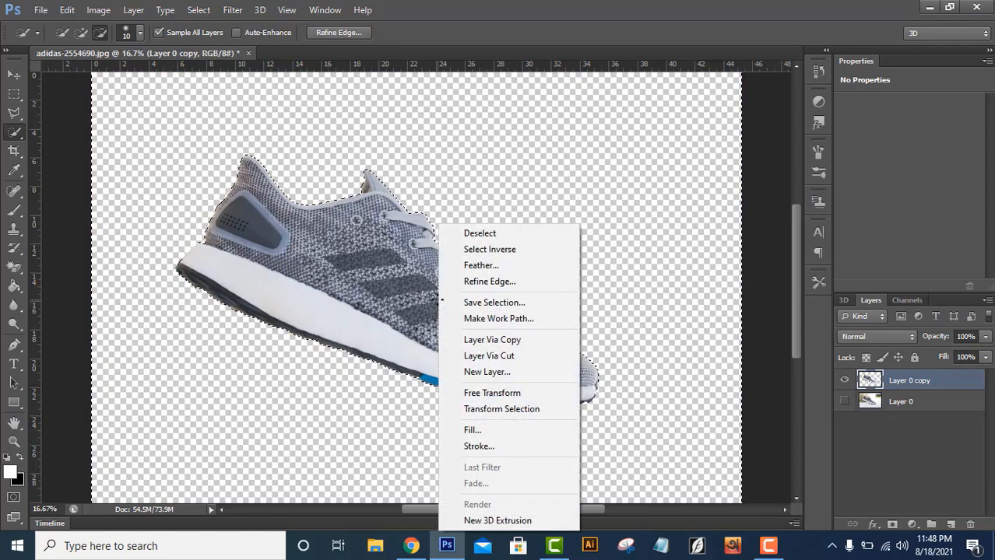
pyautogui.click(477, 233)
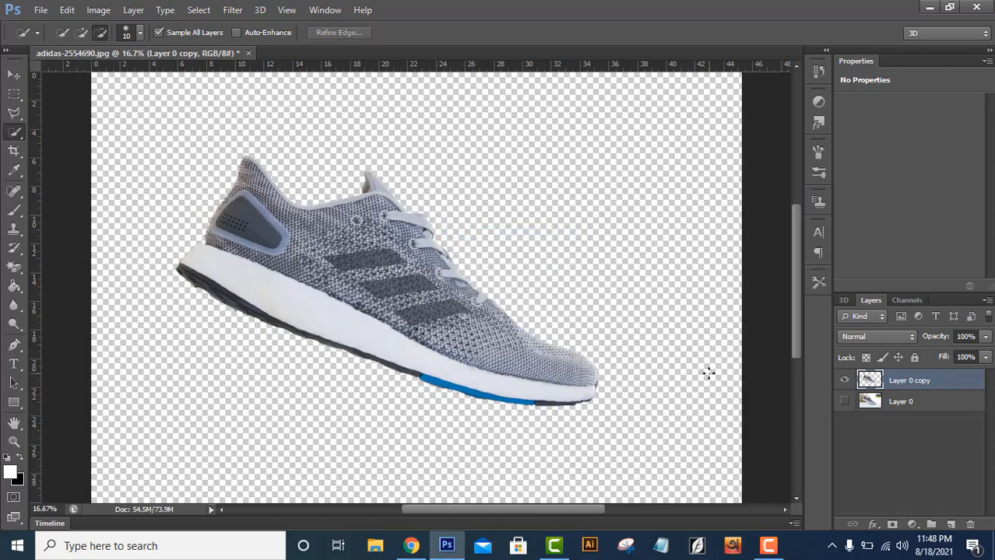
# Show and hide Layer 0 to compare the original photo with the sneaker cutout
pyautogui.hotkey('ctrl', '-')
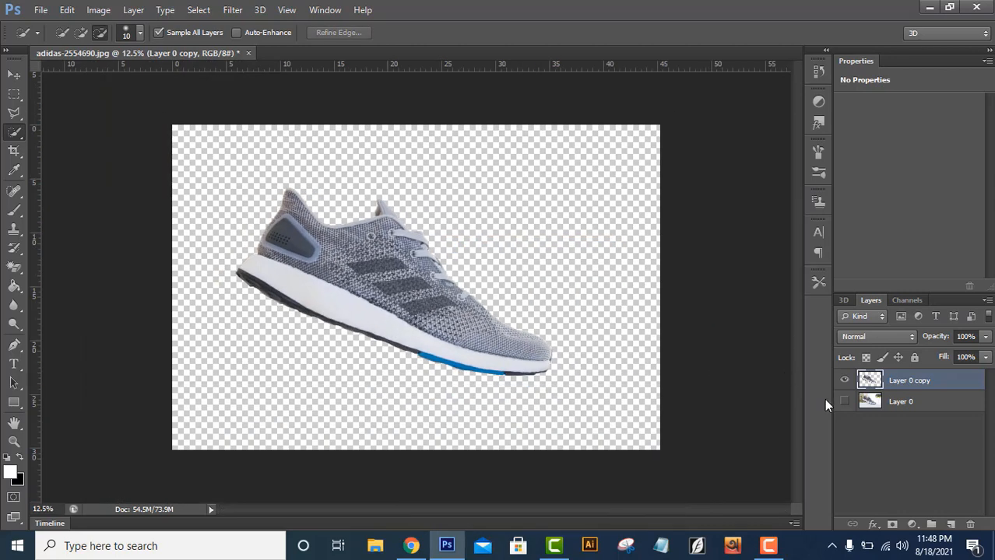
pyautogui.click(844, 401)
pyautogui.click(844, 401)
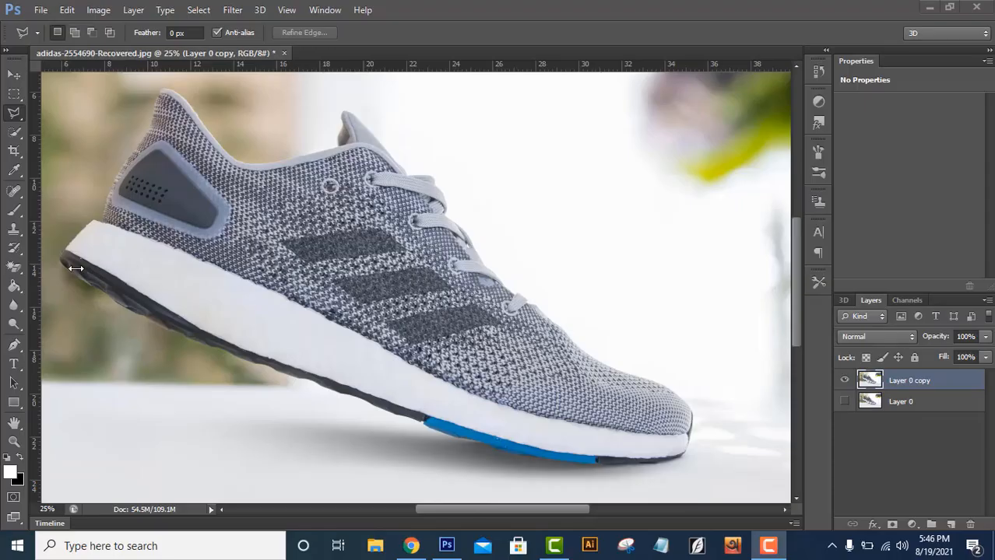
# Start a Polygonal Lasso outline along the underside of the sneaker's sole from heel to toe
pyautogui.click(21, 119)
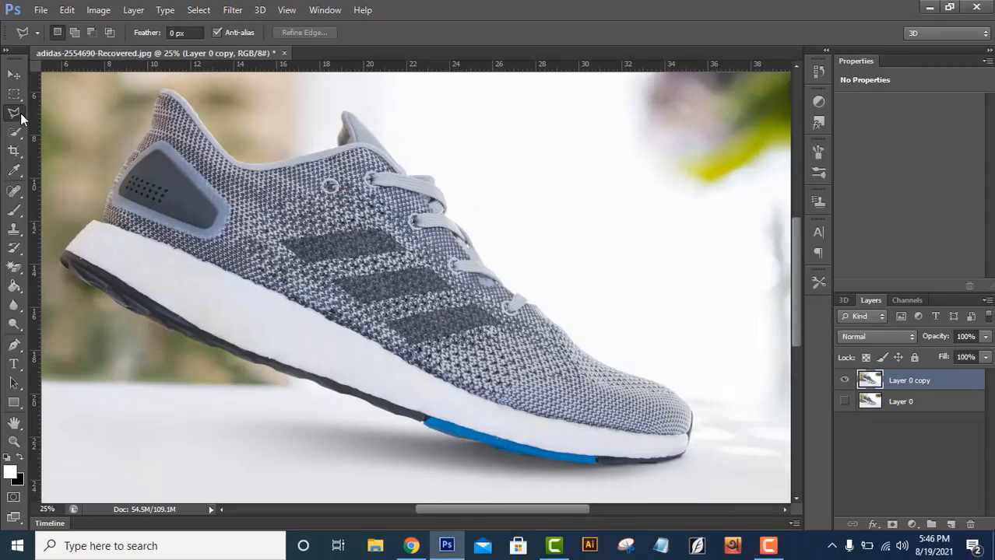
pyautogui.click(20, 113)
pyautogui.click(36, 124)
pyautogui.click(274, 368)
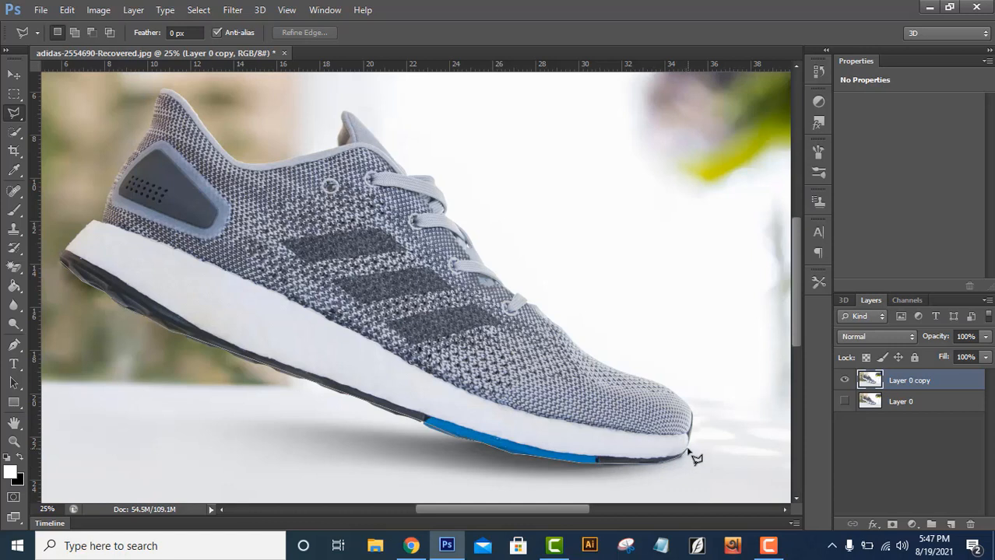
# Continue the Polygonal Lasso outline around the toe and up the front of the upper to the lowest lace
pyautogui.click(692, 413)
pyautogui.click(685, 401)
pyautogui.click(671, 390)
pyautogui.click(649, 379)
pyautogui.click(619, 371)
pyautogui.click(588, 356)
pyautogui.click(570, 337)
pyautogui.click(555, 321)
pyautogui.click(538, 304)
# Trace the Polygonal Lasso outline up along the outer edges of the laces
pyautogui.scroll(1, 533, 308)
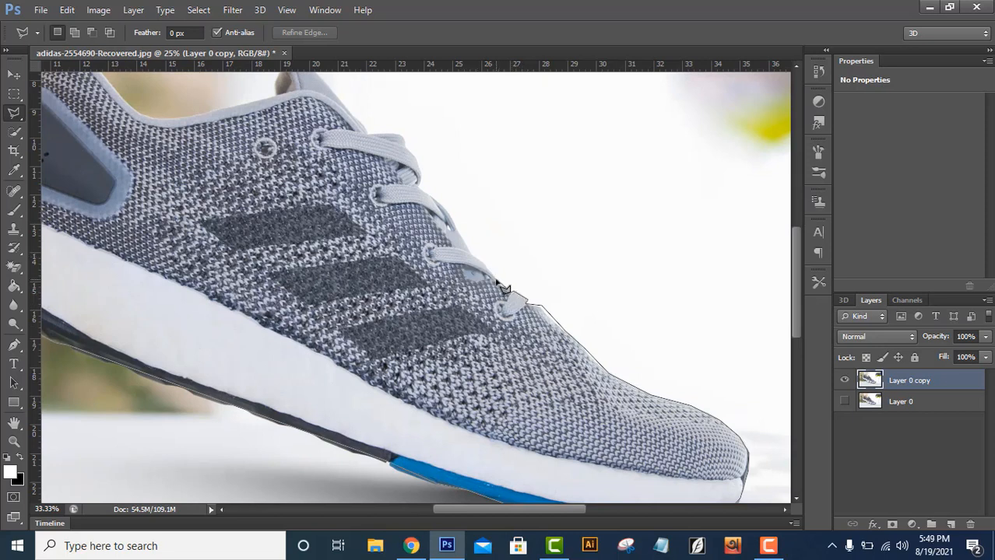
pyautogui.click(484, 263)
pyautogui.click(470, 252)
pyautogui.click(448, 216)
pyautogui.click(421, 184)
pyautogui.click(403, 137)
# Trace the Polygonal Lasso outline around the tongue and along the collar to the peak of the heel
pyautogui.scroll(-4, 356, 125)
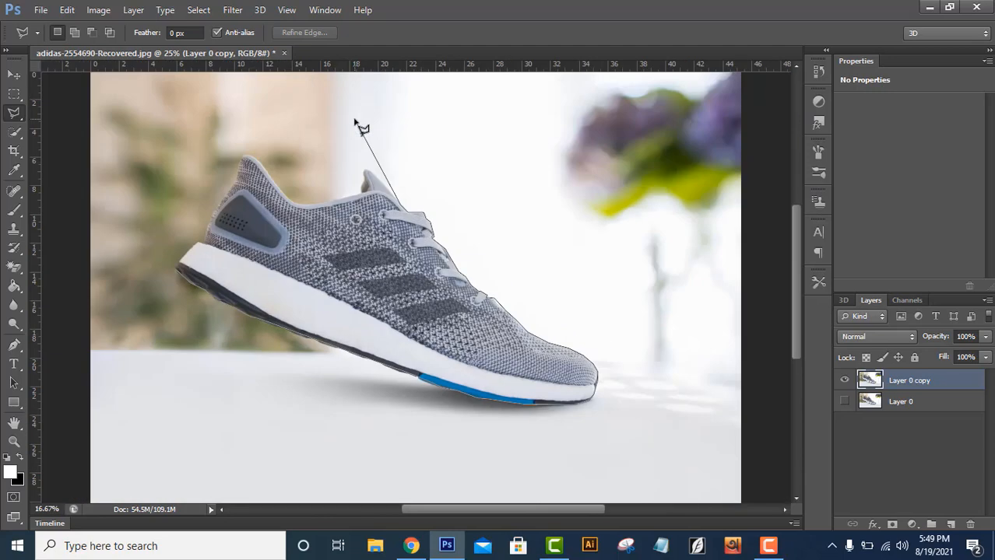
pyautogui.scroll(4, 388, 222)
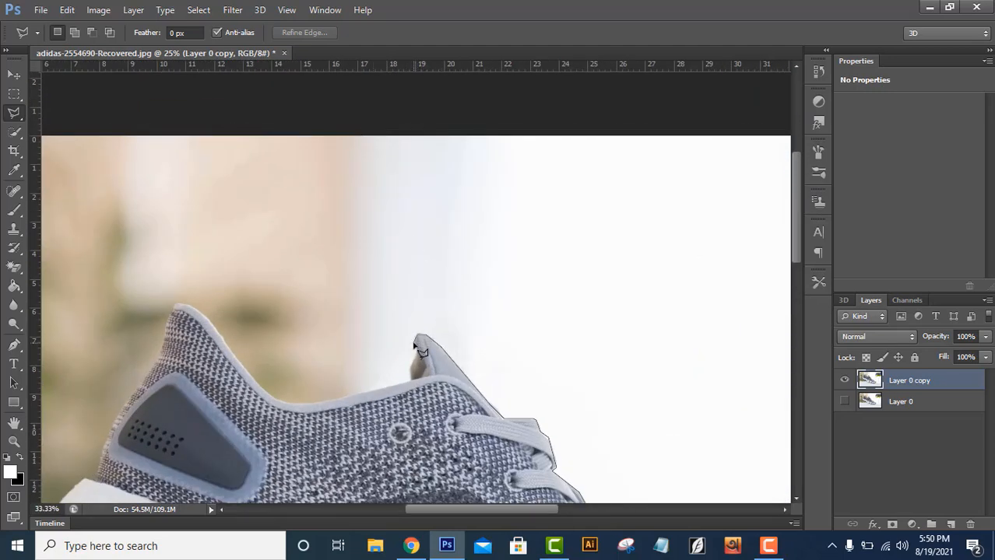
pyautogui.click(410, 381)
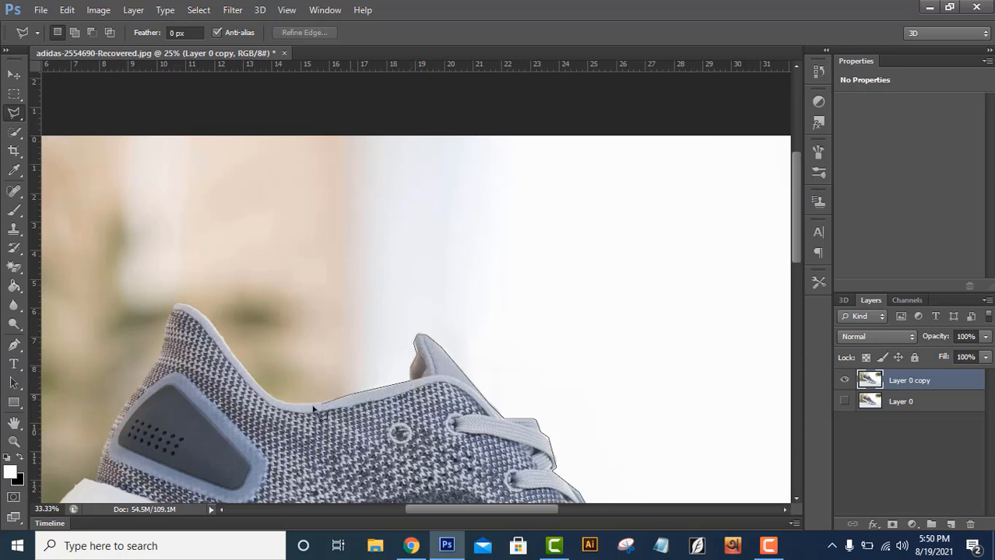
pyautogui.click(273, 401)
pyautogui.click(221, 335)
pyautogui.click(200, 312)
pyautogui.click(186, 305)
# Trace the back of the heel down to the sole and close the Polygonal Lasso selection around the sneaker
pyautogui.scroll(-2, 179, 310)
pyautogui.scroll(2, 178, 310)
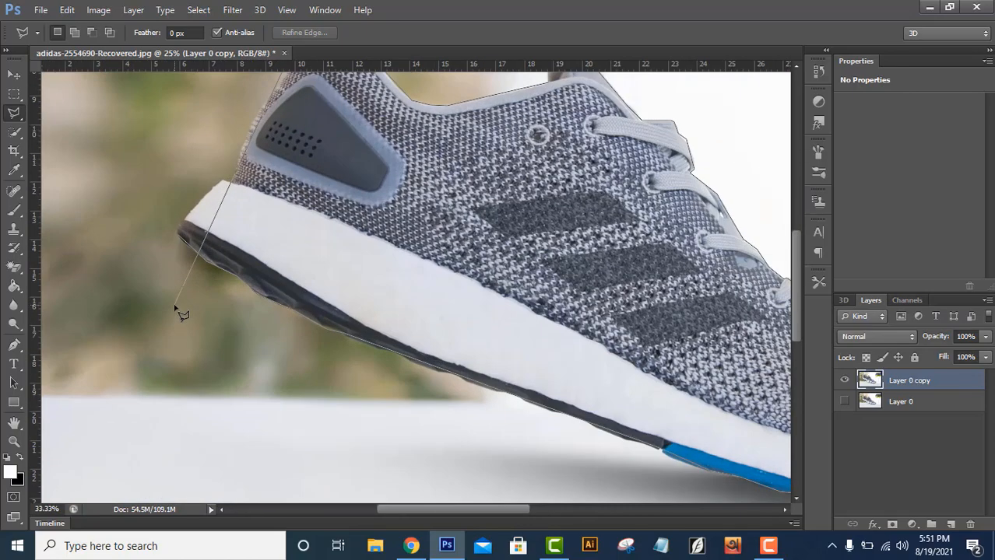
pyautogui.scroll(-2, 180, 309)
pyautogui.scroll(2, 246, 167)
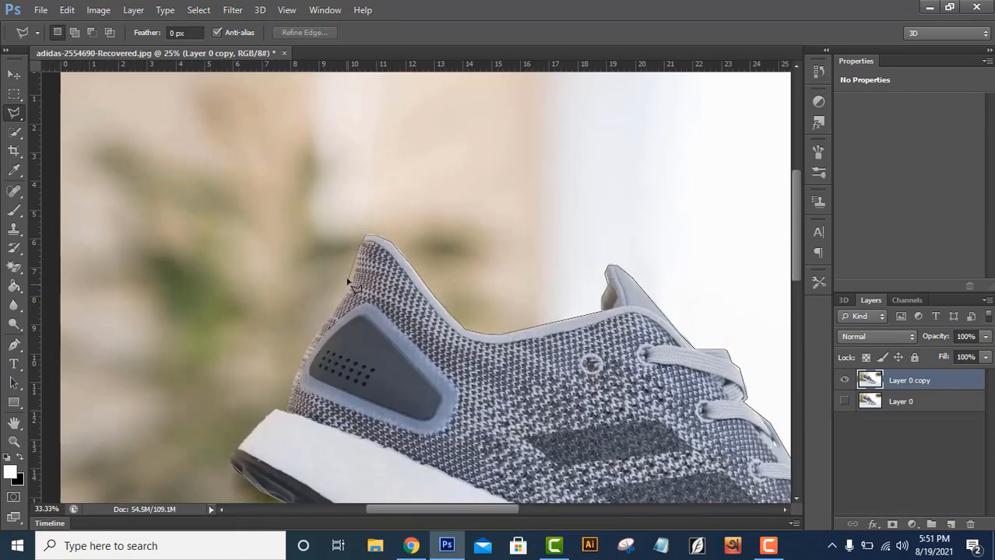
pyautogui.click(347, 295)
pyautogui.click(316, 336)
pyautogui.click(296, 379)
pyautogui.click(274, 411)
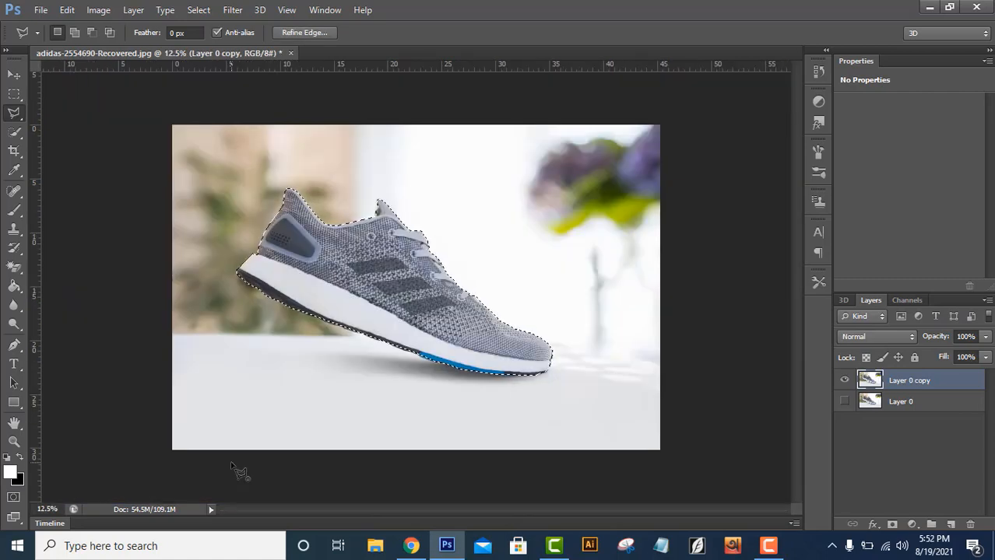
# Invert the sneaker selection and delete the background from Layer 0 copy
pyautogui.click(187, 14)
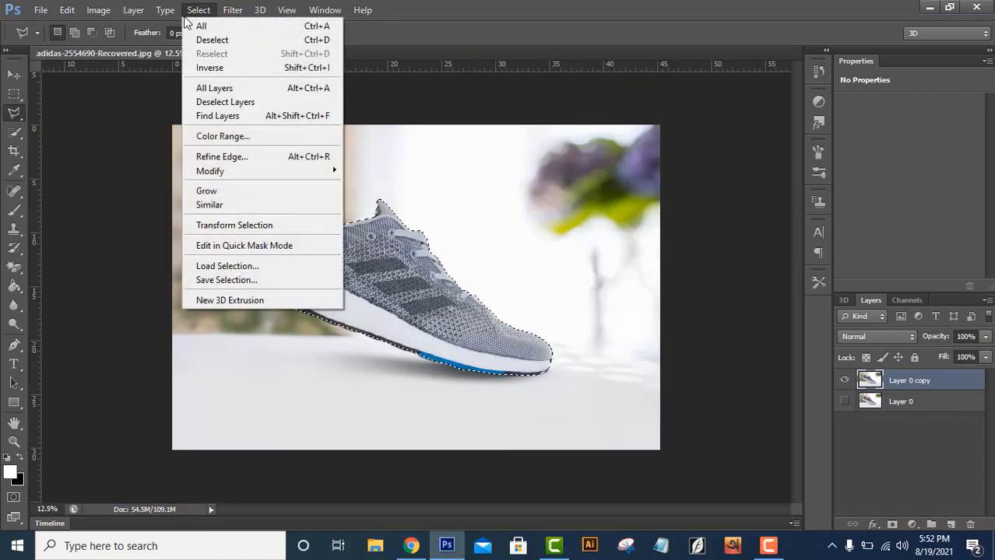
pyautogui.click(215, 67)
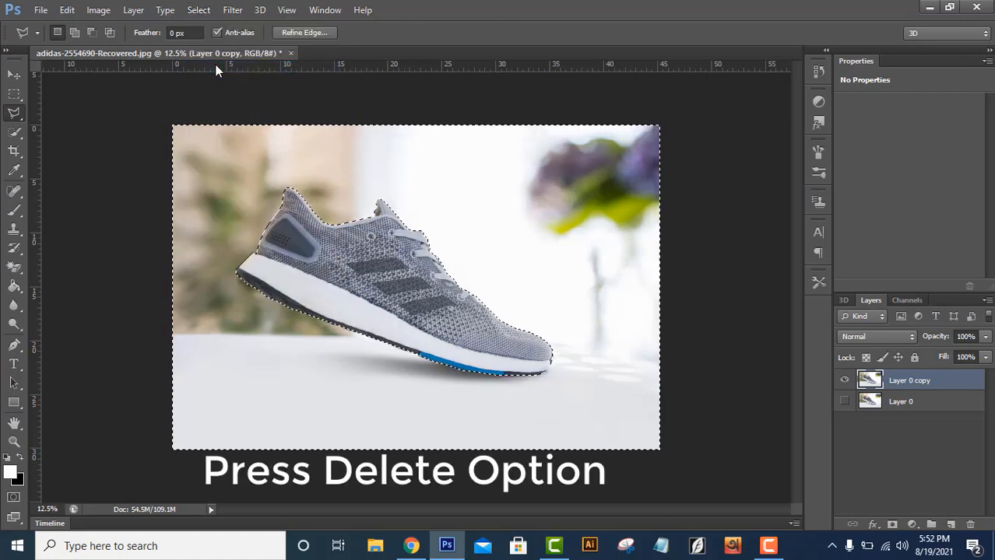
pyautogui.press('Delete')
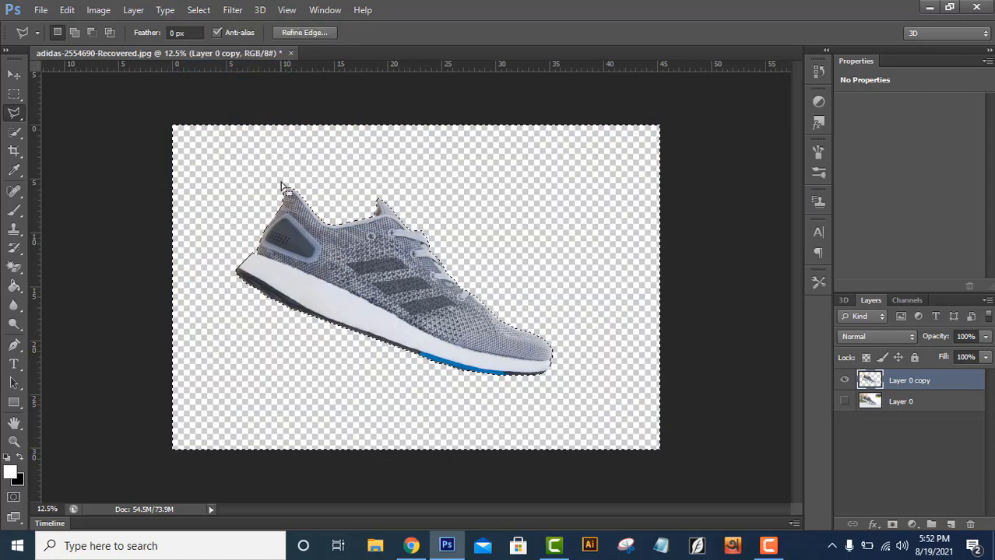
# Clear the selection and briefly show Layer 0 to compare the original photo with the lasso cutout
pyautogui.rightClick(280, 182)
pyautogui.click(293, 191)
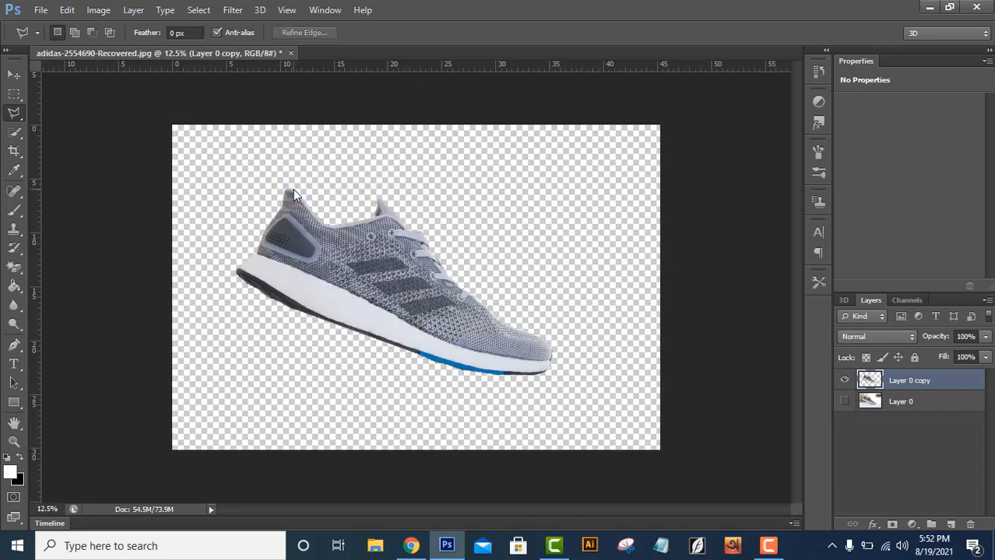
pyautogui.click(843, 402)
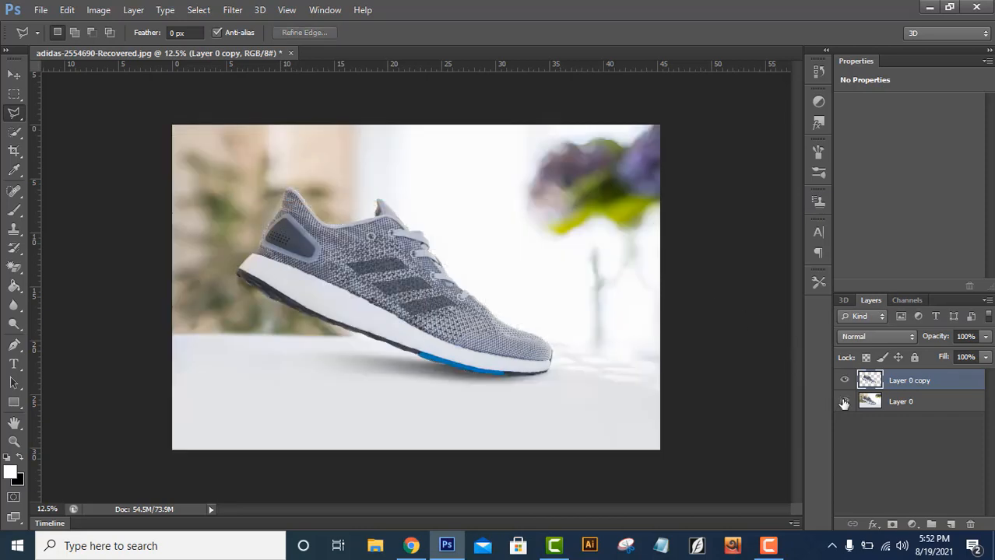
pyautogui.click(843, 402)
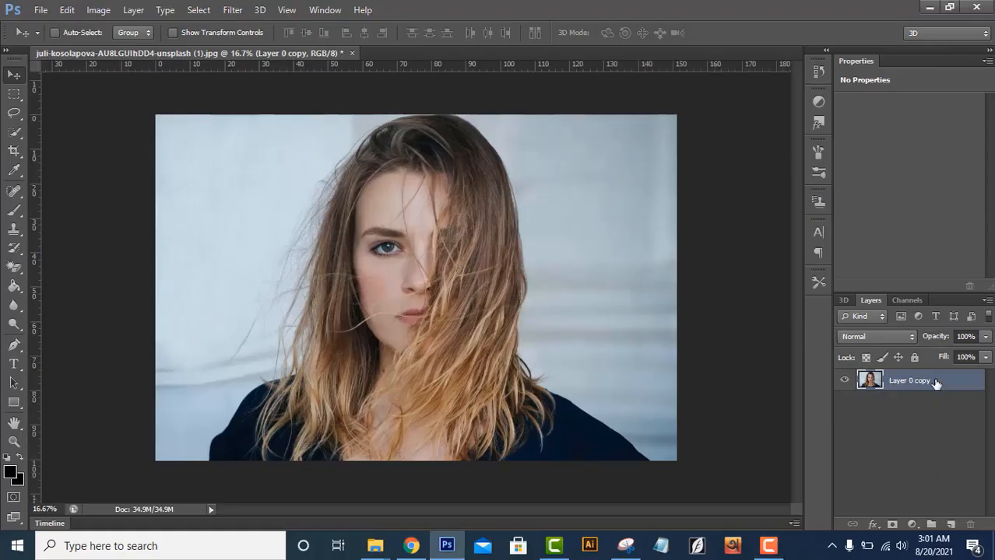
# Duplicate the portrait layer and add a new empty layer above the duplicate
pyautogui.moveTo(935, 383); pyautogui.dragTo(957, 526)
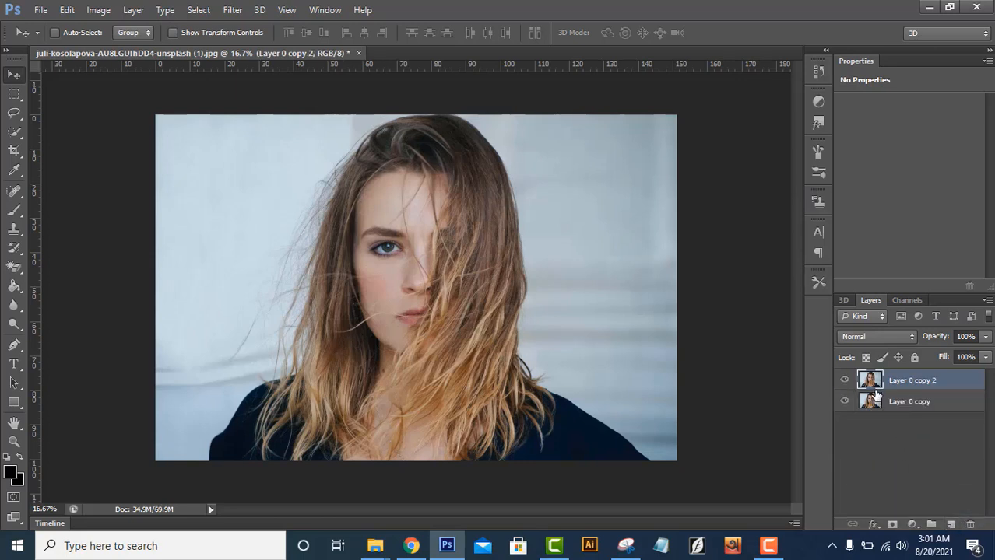
pyautogui.click(949, 525)
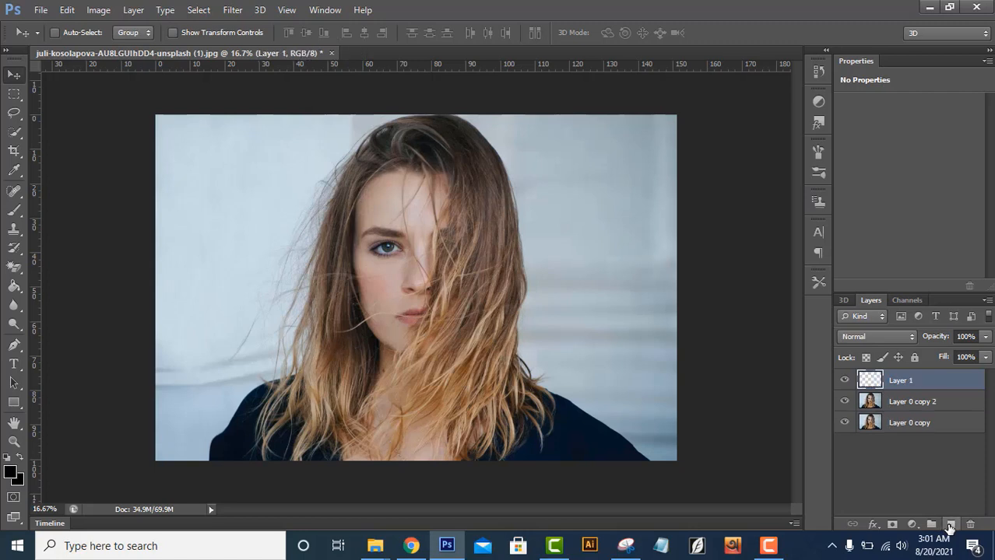
pyautogui.click(896, 403)
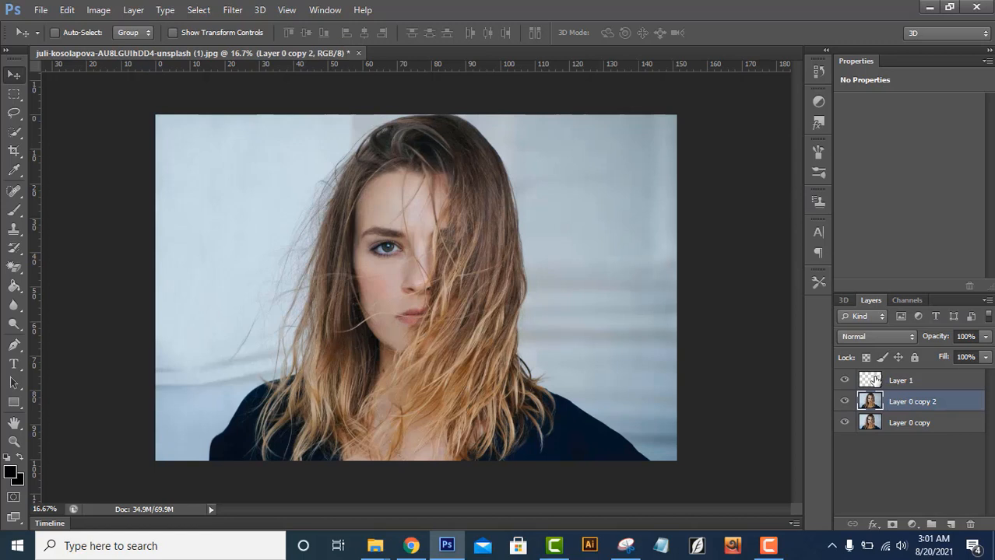
pyautogui.click(876, 380)
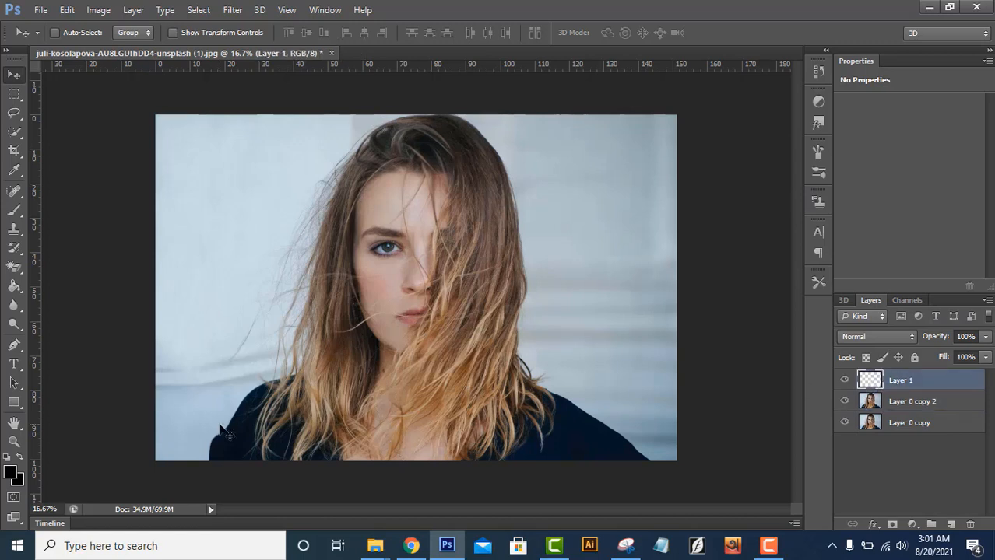
# Set the foreground color to f80808 and draw a rectangle of about 4618 × 3196 px covering the whole portrait
pyautogui.click(14, 404)
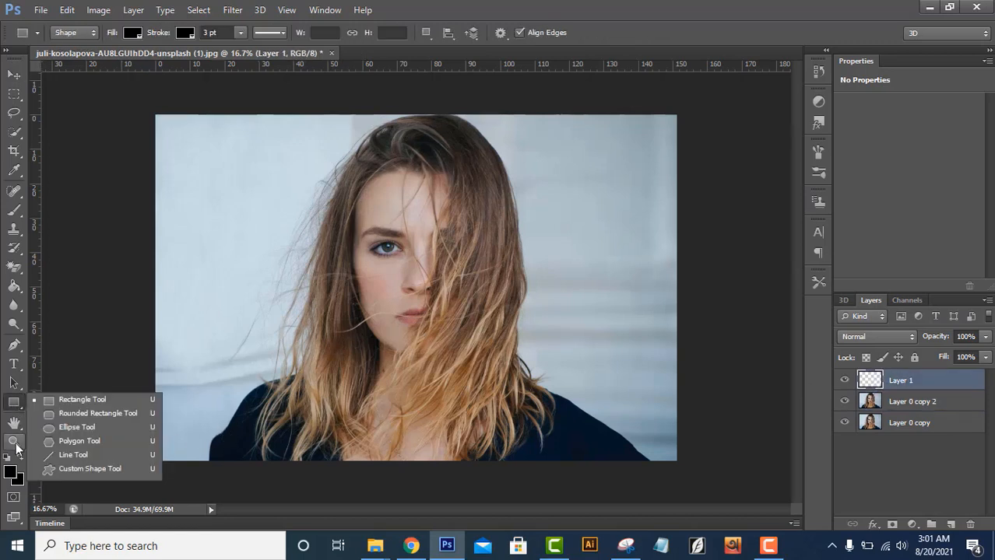
pyautogui.click(10, 471)
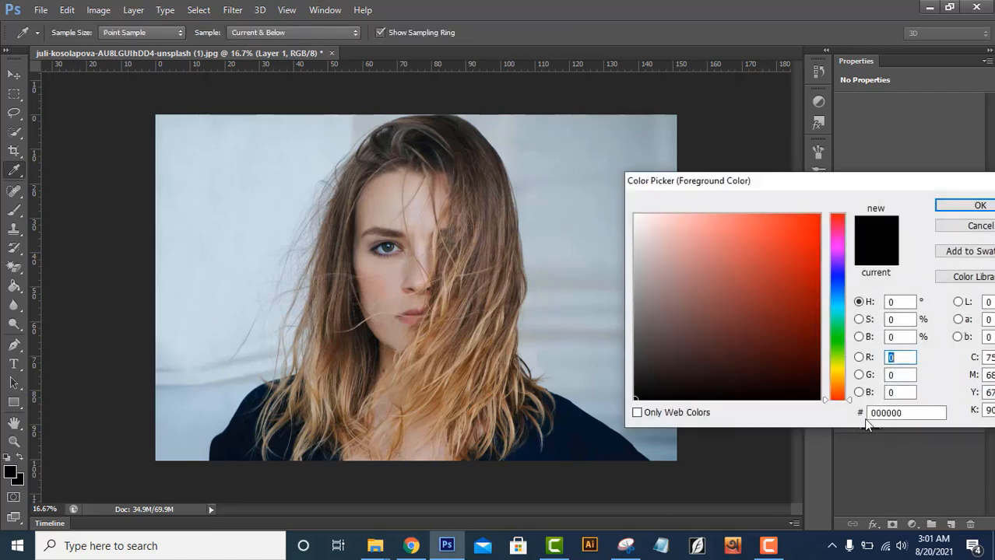
pyautogui.moveTo(938, 412); pyautogui.dragTo(835, 411)
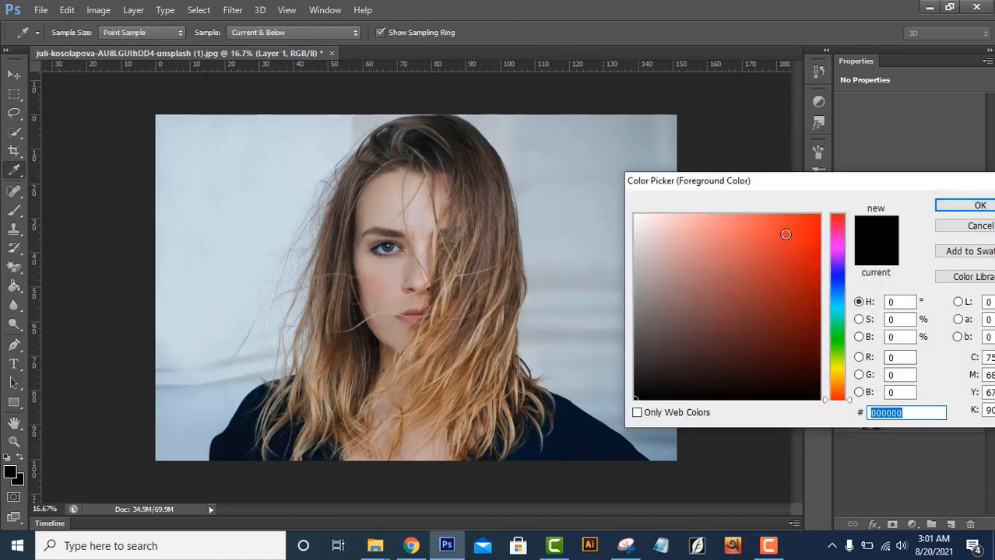
pyautogui.write('f80808')
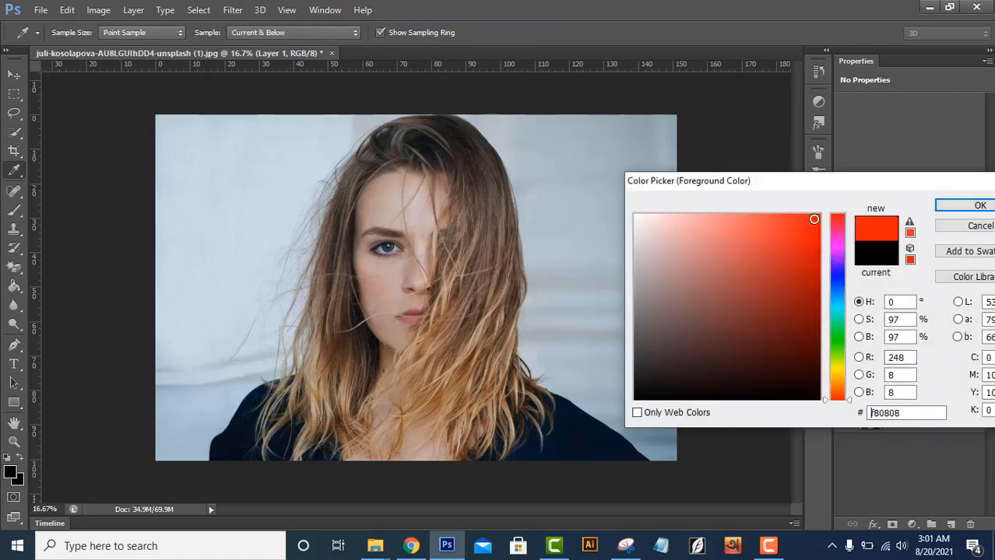
pyautogui.click(978, 206)
pyautogui.press('u')
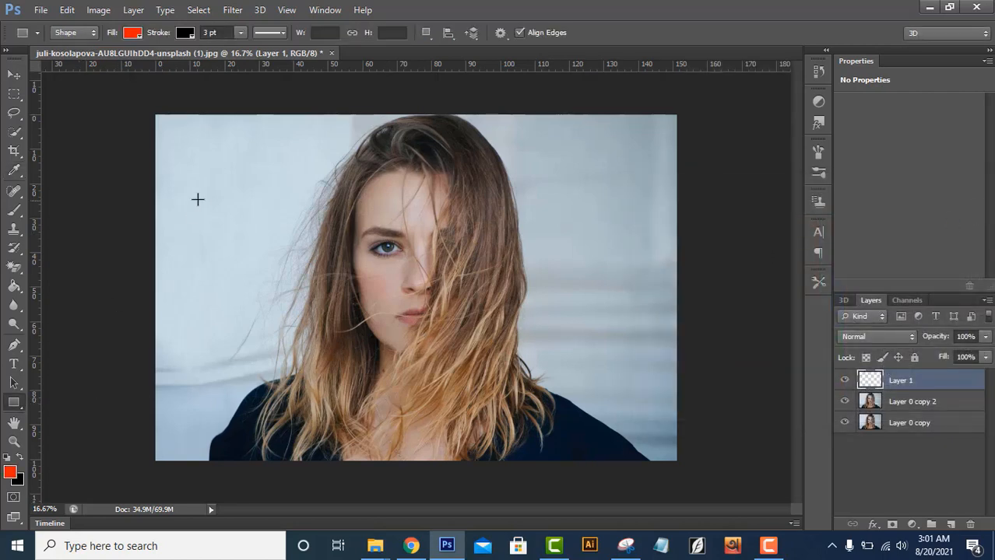
pyautogui.moveTo(142, 97); pyautogui.dragTo(702, 485)
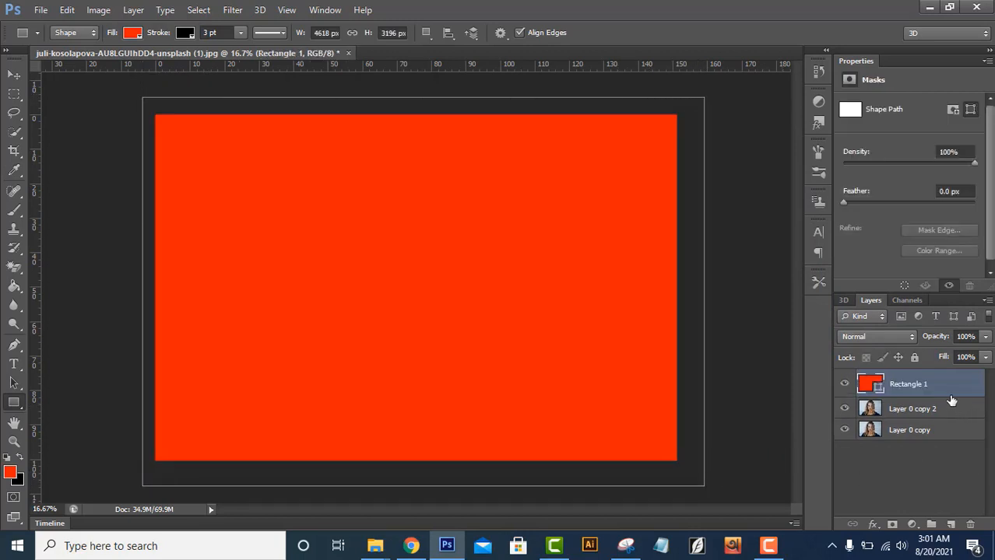
# Convert the red rectangle to a smart object and place it beneath Layer 0 copy 2
pyautogui.rightClick(938, 391)
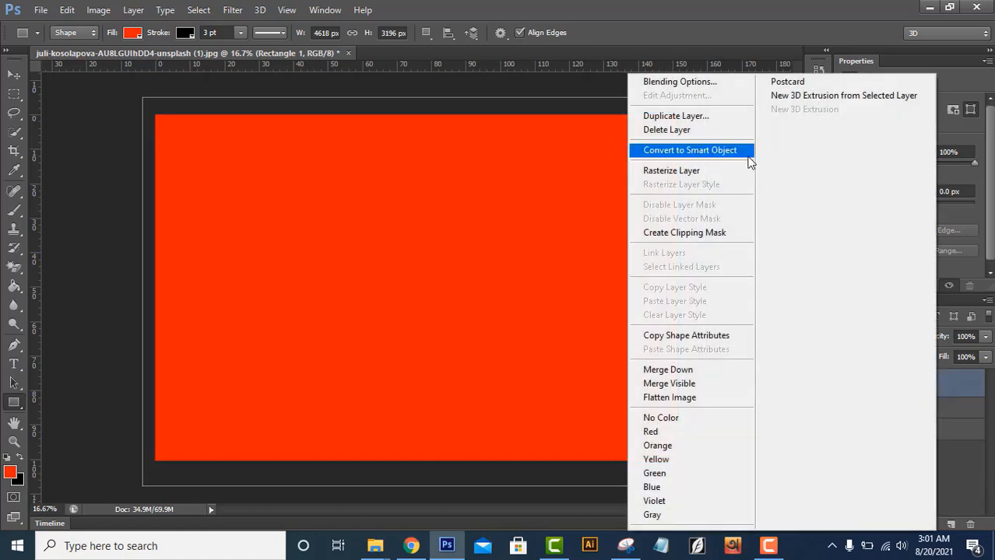
pyautogui.click(744, 154)
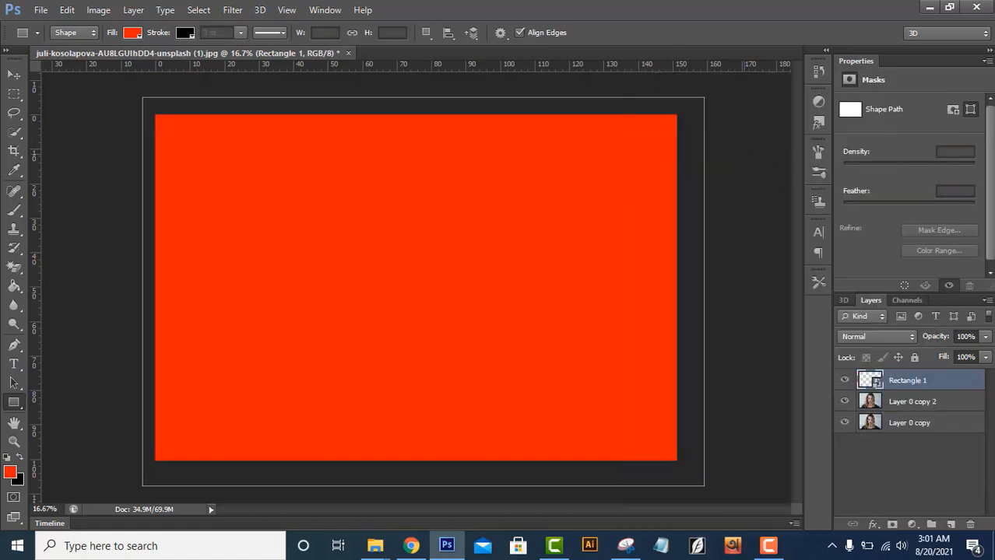
pyautogui.moveTo(947, 388); pyautogui.dragTo(946, 412)
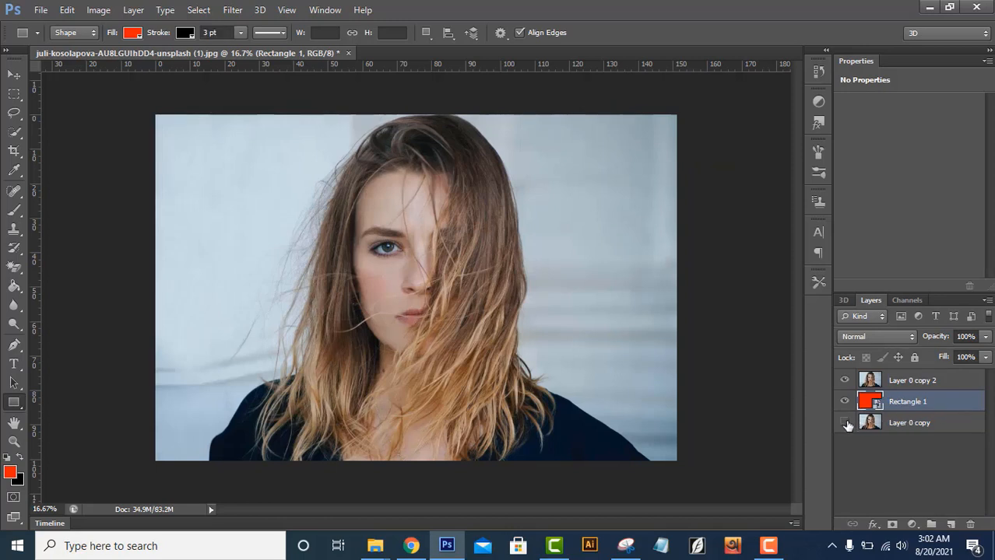
# Select the woman on Layer 0 copy 2 with the Quick Selection tool, covering her hair, face and shoulders
pyautogui.click(893, 380)
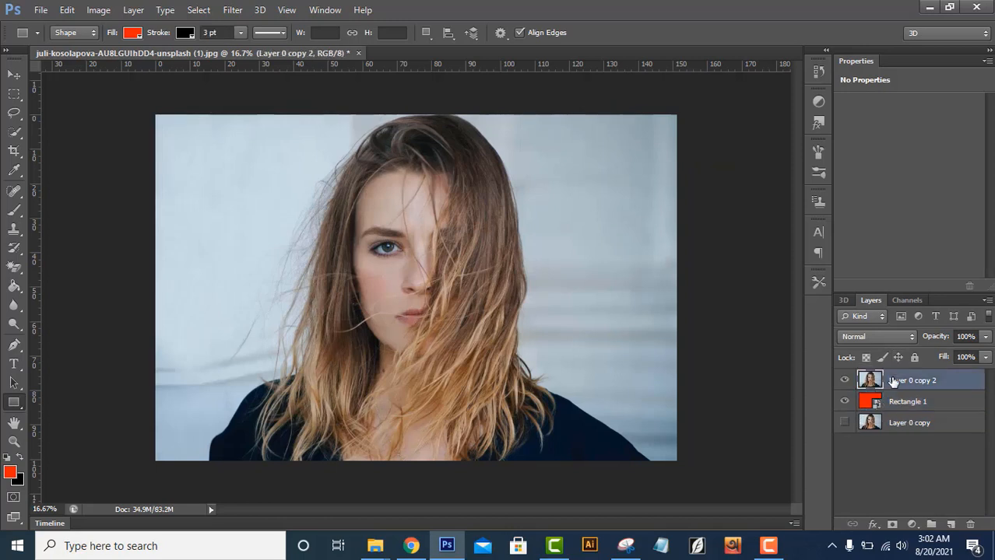
pyautogui.click(14, 130)
pyautogui.click(52, 132)
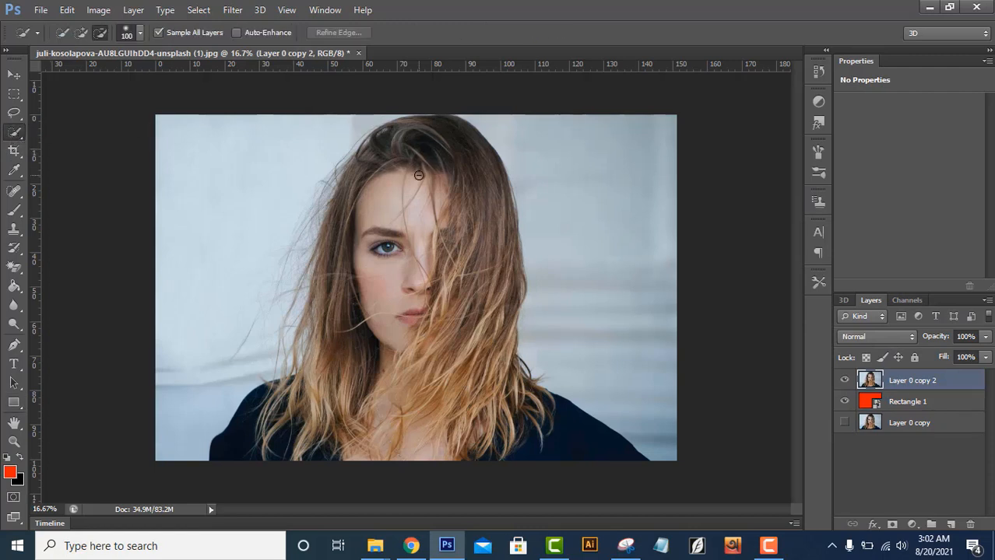
pyautogui.moveTo(418, 179)
pyautogui.mouseDown()
pyautogui.moveTo(452, 299)
pyautogui.moveTo(432, 335)
pyautogui.moveTo(380, 194)
pyautogui.moveTo(403, 160)
pyautogui.moveTo(383, 134)
pyautogui.moveTo(346, 195)
pyautogui.moveTo(319, 311)
pyautogui.moveTo(280, 397)
pyautogui.moveTo(222, 436)
pyautogui.mouseUp()
pyautogui.moveTo(272, 414)
pyautogui.mouseDown()
pyautogui.moveTo(506, 389)
pyautogui.moveTo(486, 202)
pyautogui.mouseUp()
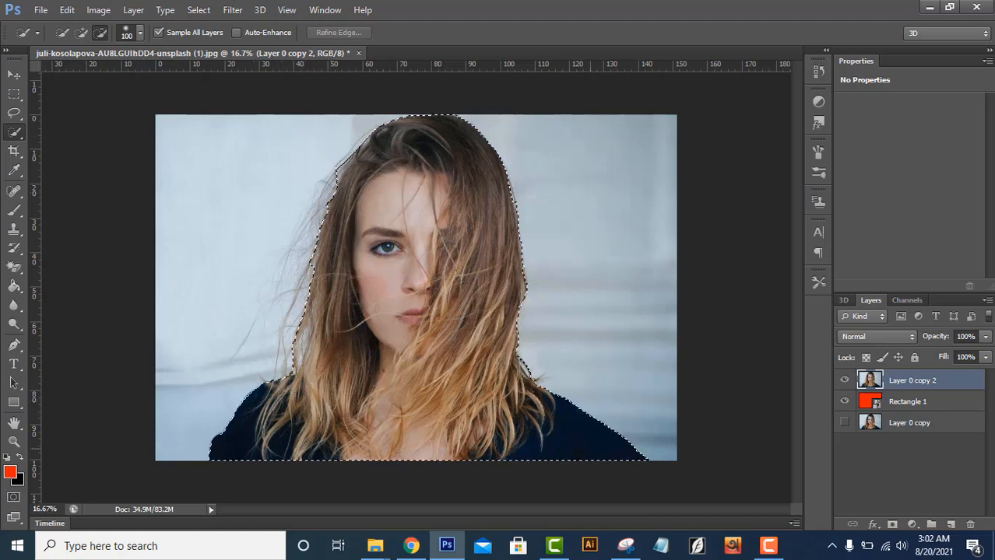
# Extend the selection around the loose hair beside the face and right shoulder, and trim excess background beside the top of the head
pyautogui.click(539, 382)
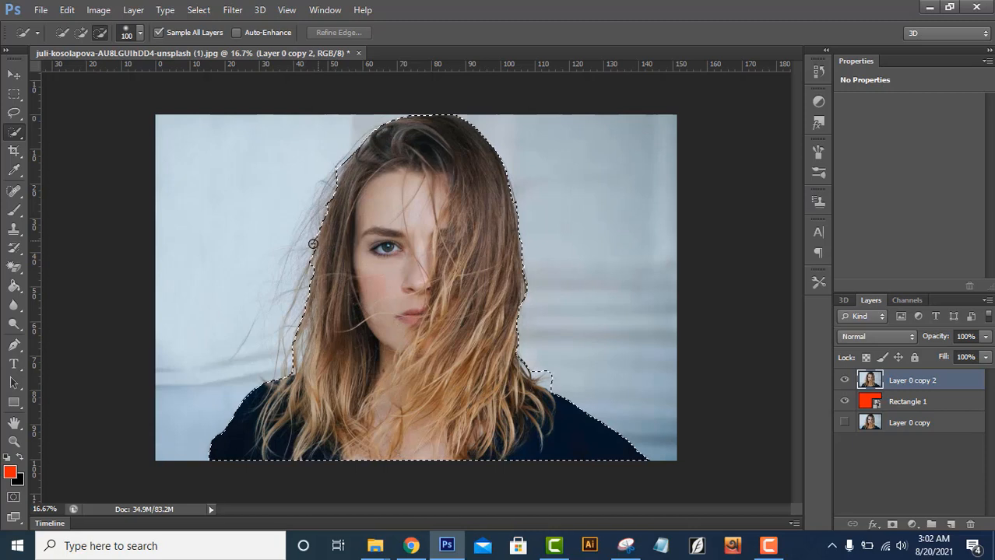
pyautogui.moveTo(317, 255)
pyautogui.mouseDown()
pyautogui.moveTo(292, 341)
pyautogui.moveTo(288, 298)
pyautogui.moveTo(320, 234)
pyautogui.mouseUp()
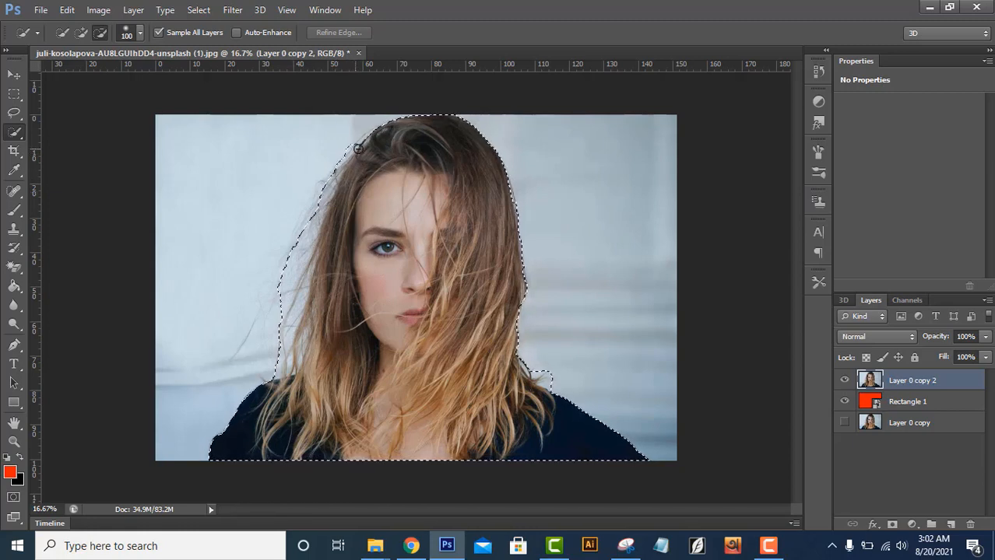
pyautogui.hotkey('ctrl', 'z')
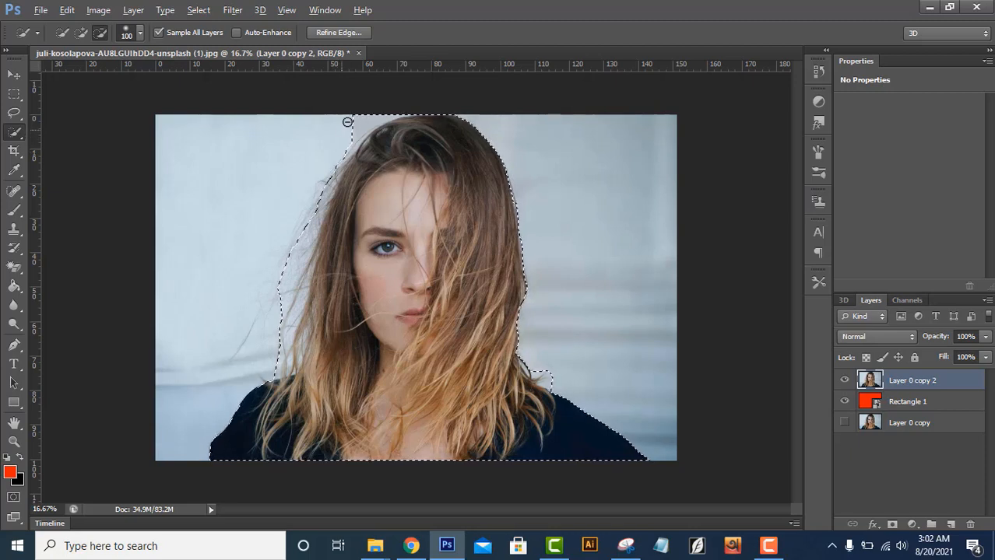
pyautogui.moveTo(348, 127); pyautogui.dragTo(367, 115)
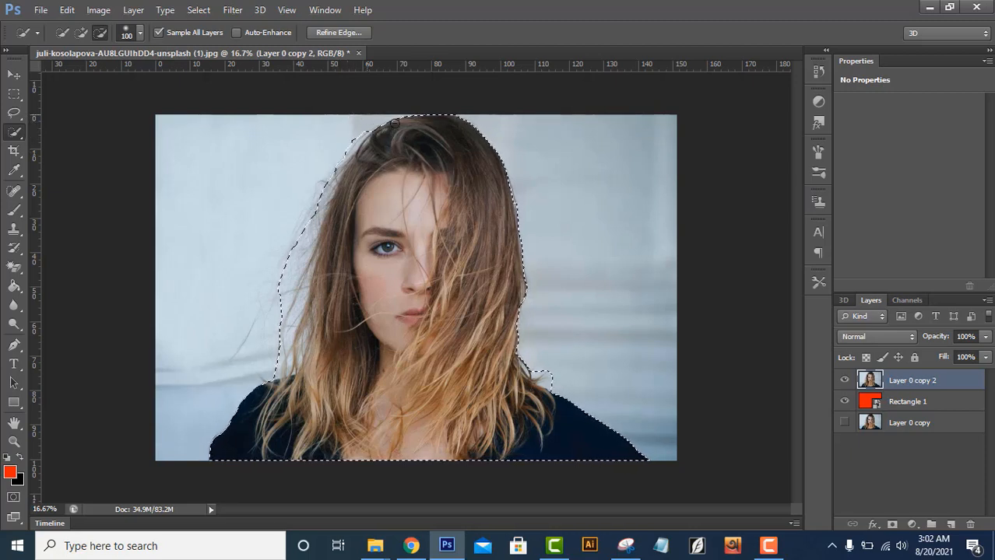
# Refine the hair edges with Smart Radius 9.0 px and Decontaminate Colors 80%, outputting to a new layer with layer mask
pyautogui.click(361, 31)
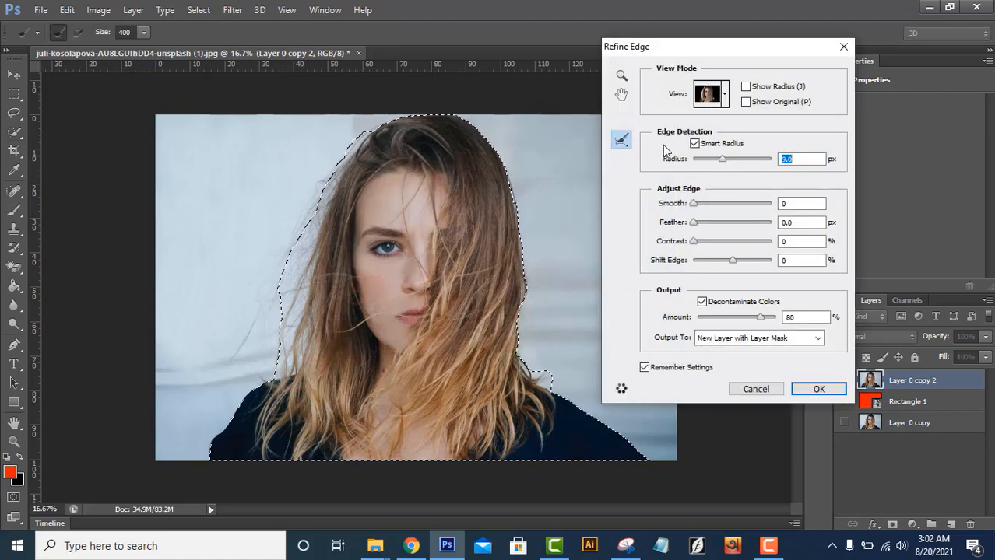
pyautogui.click(795, 160)
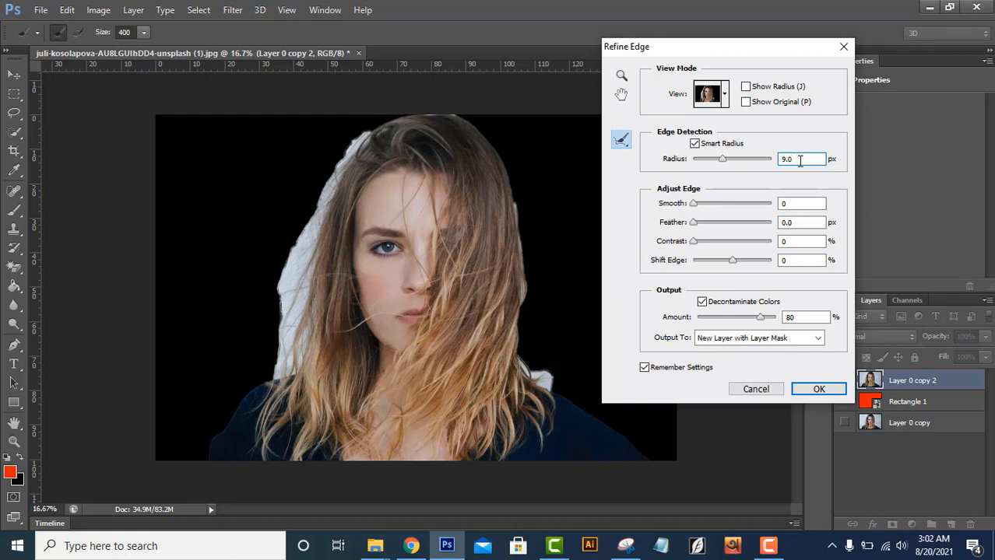
pyautogui.click(792, 317)
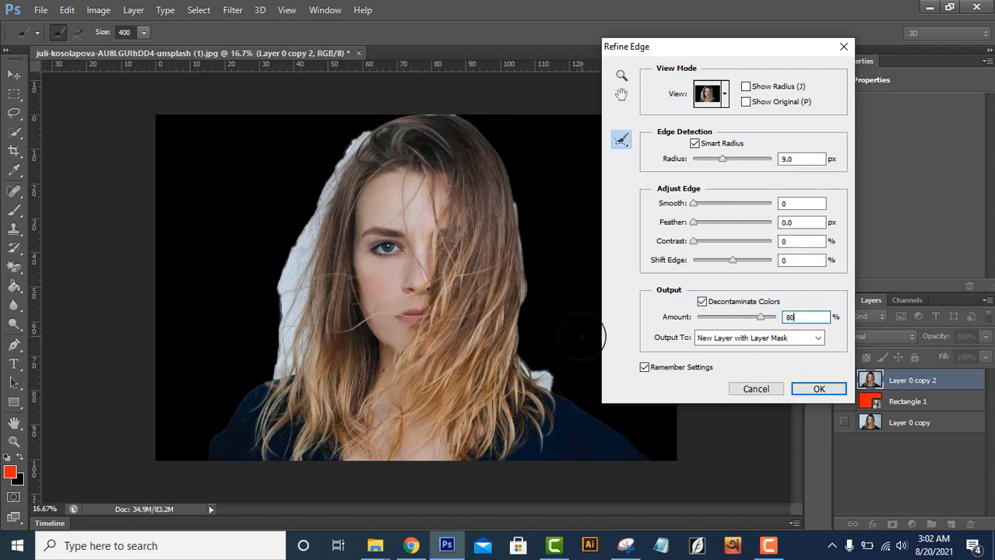
pyautogui.moveTo(291, 361)
pyautogui.mouseDown()
pyautogui.moveTo(312, 256)
pyautogui.moveTo(311, 372)
pyautogui.moveTo(306, 204)
pyautogui.moveTo(443, 42)
pyautogui.mouseUp()
pyautogui.moveTo(422, 94)
pyautogui.mouseDown()
pyautogui.moveTo(413, 120)
pyautogui.moveTo(505, 199)
pyautogui.moveTo(518, 351)
pyautogui.moveTo(541, 379)
pyautogui.moveTo(507, 369)
pyautogui.moveTo(502, 352)
pyautogui.mouseUp()
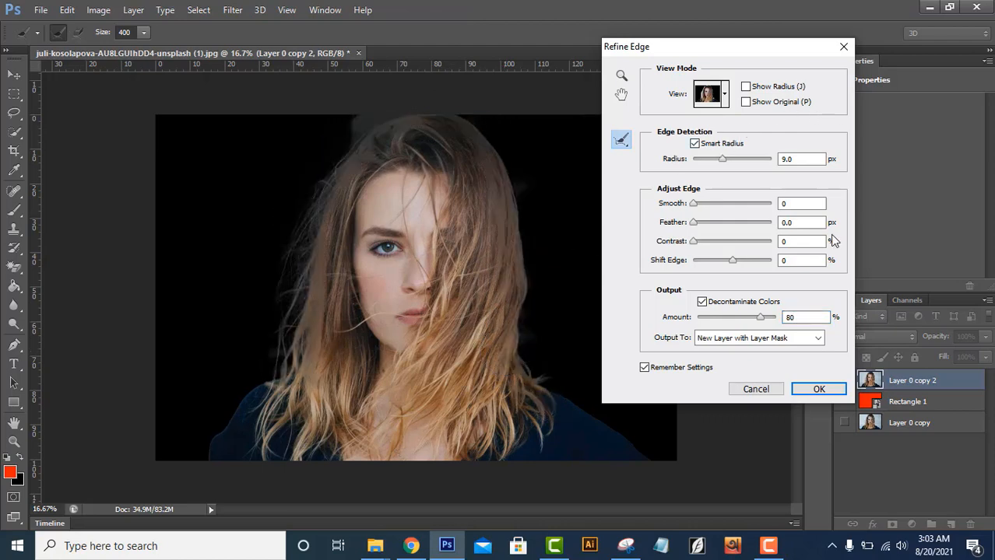
pyautogui.click(820, 389)
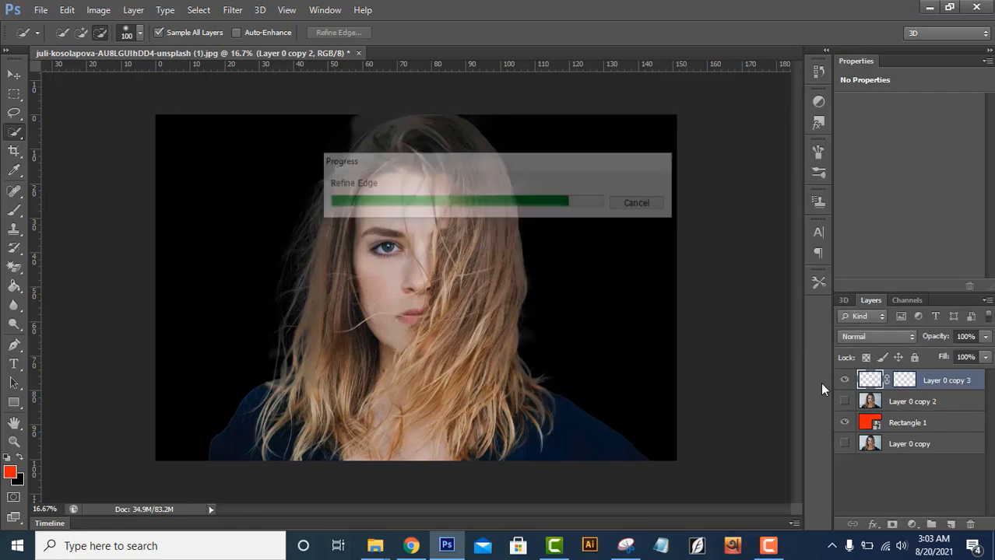
# Merge the masked Layer 0 copy 3 with a duplicate of itself and hide the red rectangle layer
pyautogui.rightClick(933, 393)
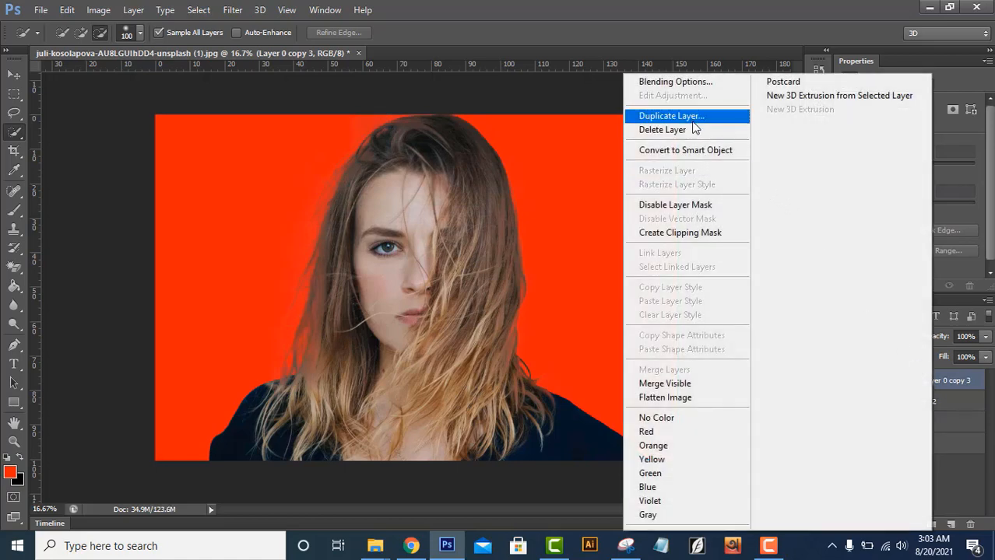
pyautogui.click(689, 117)
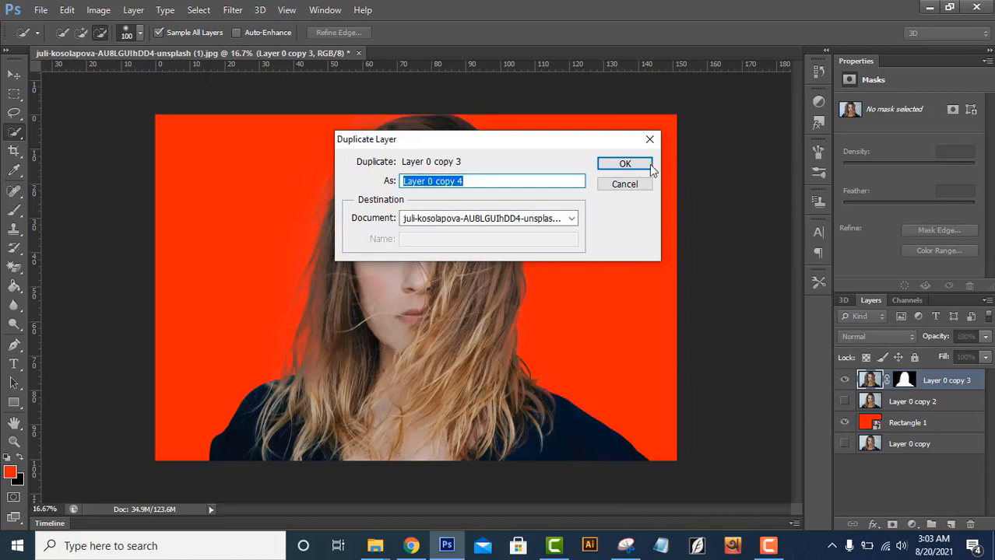
pyautogui.click(643, 166)
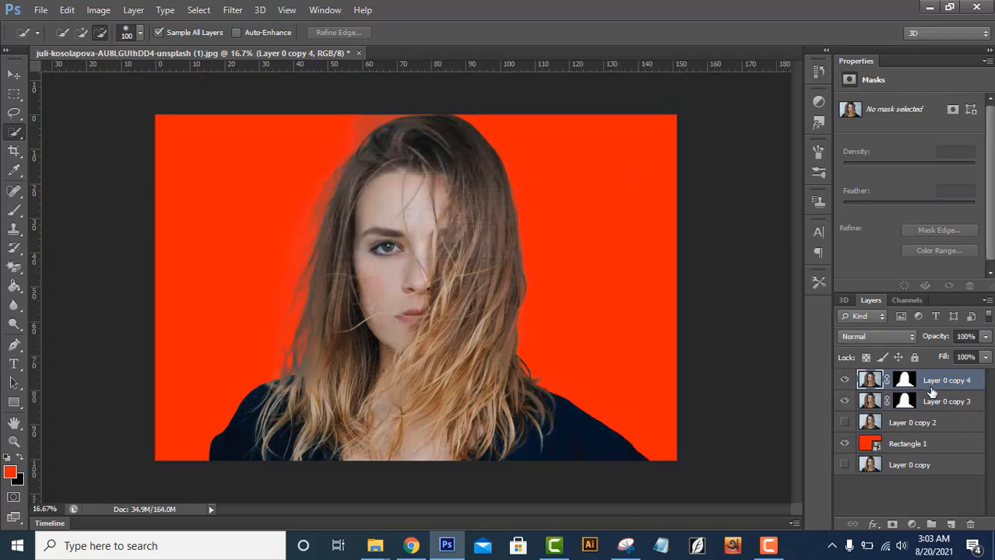
pyautogui.keyDown('shift'); pyautogui.click(933, 403); pyautogui.keyUp('shift')
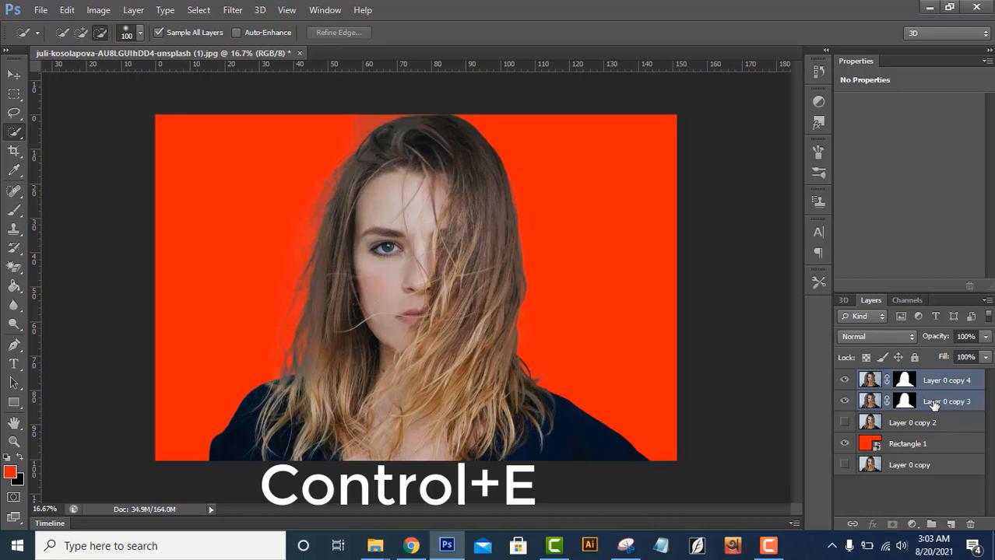
pyautogui.hotkey('ctrl', 'e')
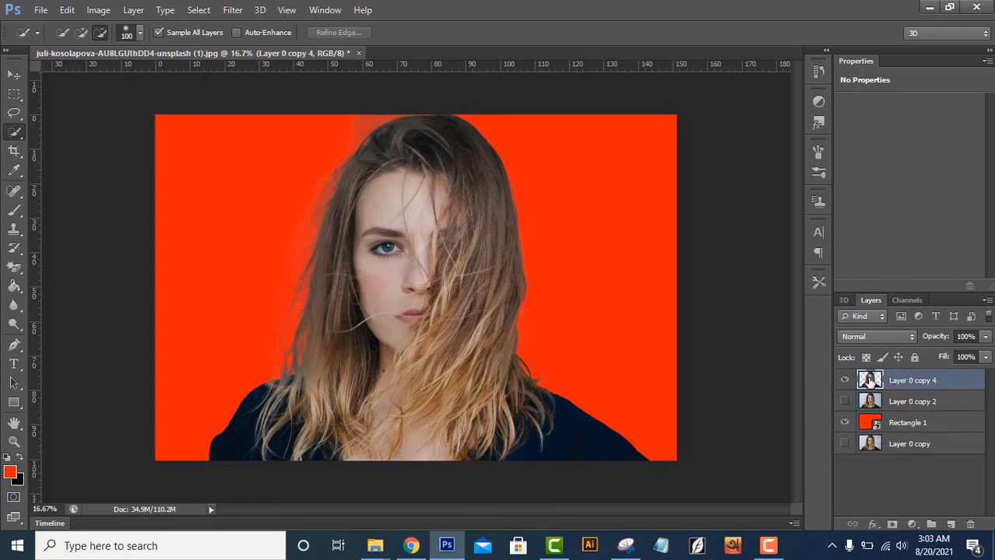
pyautogui.click(845, 422)
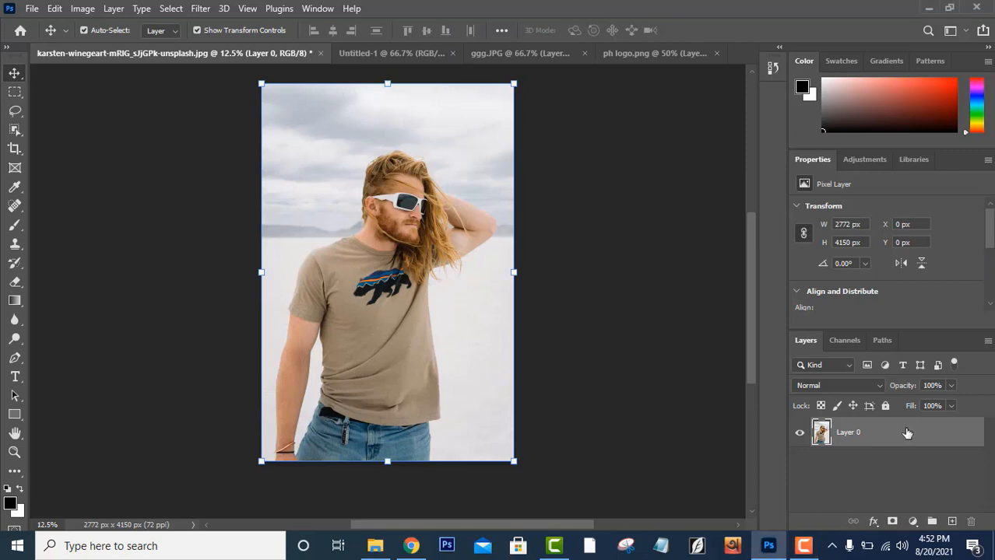
# Duplicate Layer 0 of the sunglasses portrait and hide the original layer
pyautogui.moveTo(906, 433); pyautogui.dragTo(956, 521)
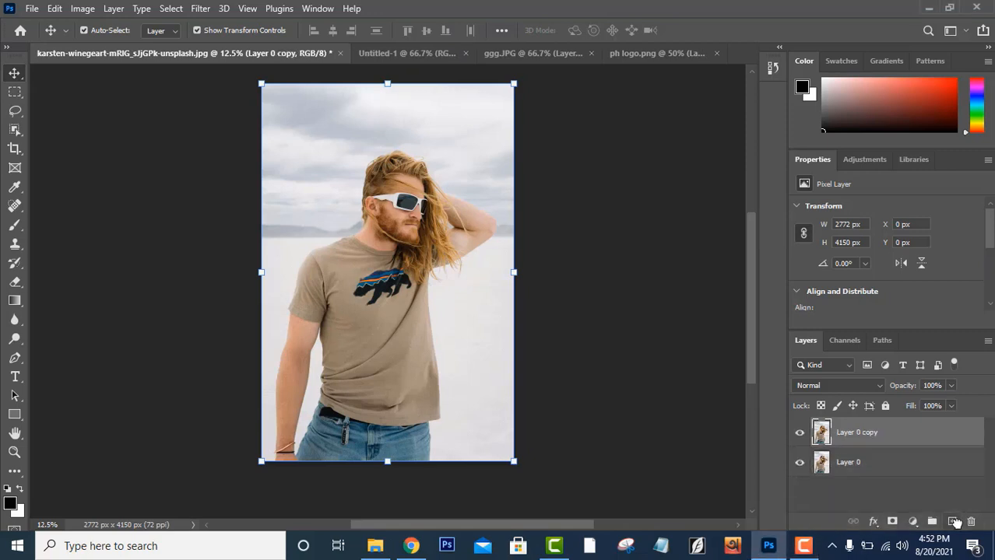
pyautogui.click(801, 462)
# Select the man on Layer 0 copy with Select Subject, invert the selection and delete the background
pyautogui.click(179, 8)
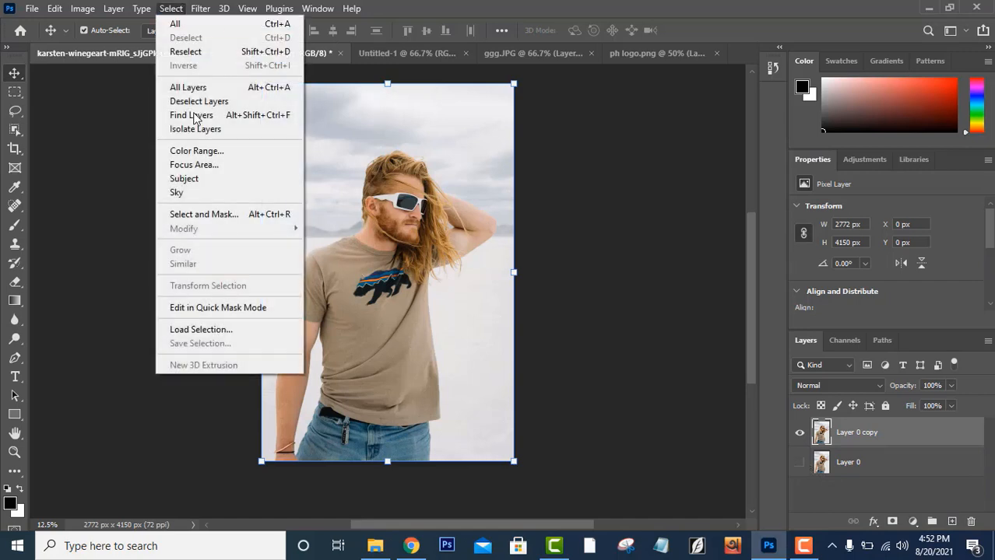
pyautogui.click(207, 179)
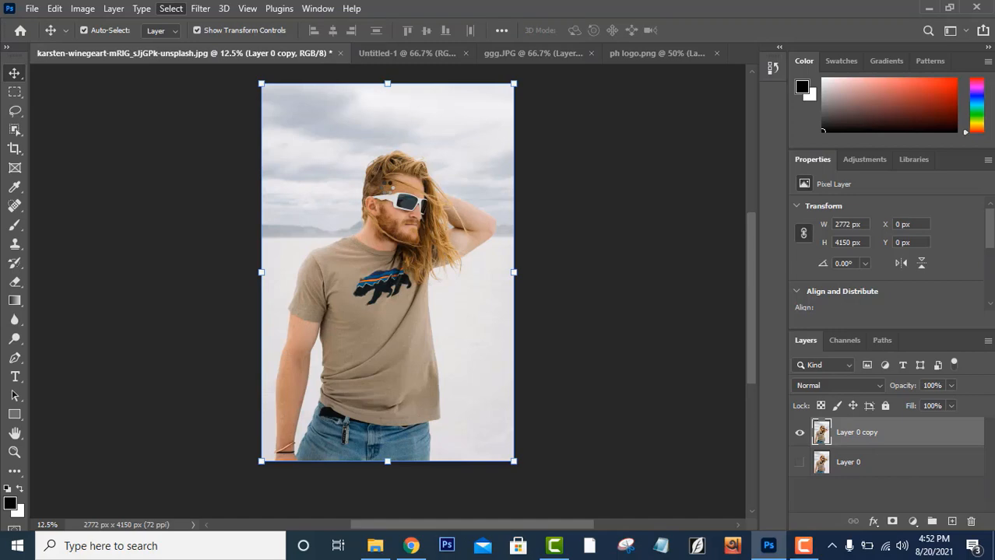
pyautogui.press('m')
pyautogui.rightClick(337, 191)
pyautogui.click(350, 211)
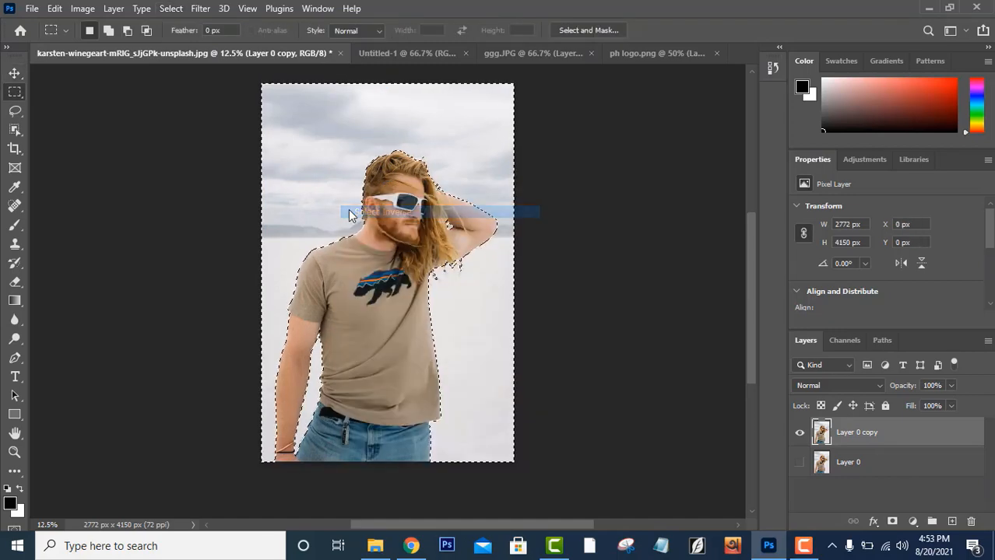
pyautogui.press('Delete')
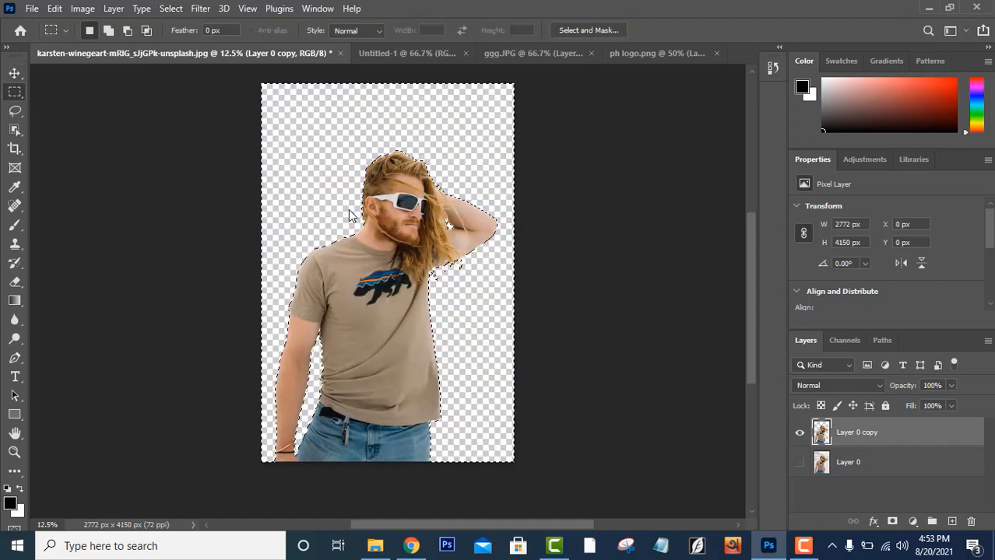
# Clear the selection and briefly show Layer 0 to compare the original photo with the cutout
pyautogui.rightClick(351, 207)
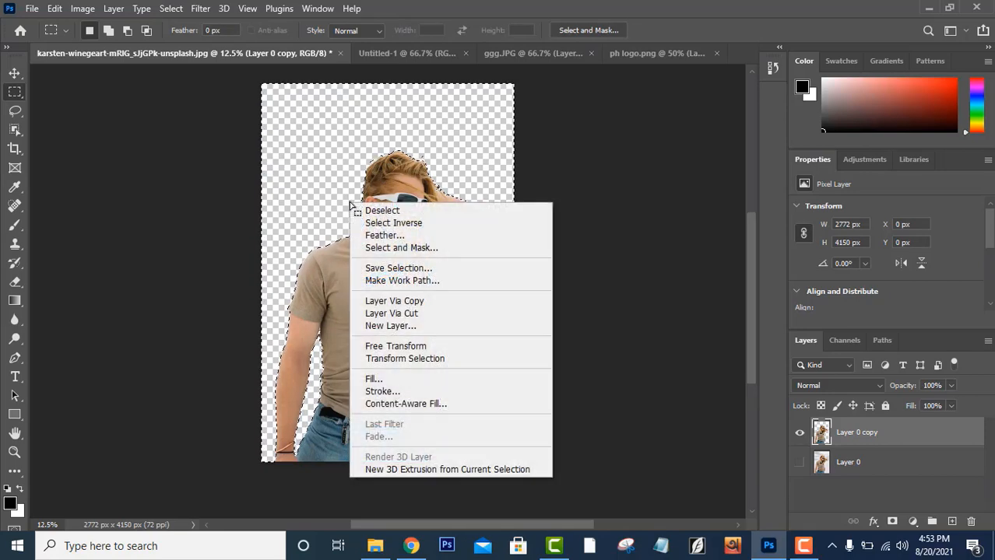
pyautogui.click(359, 211)
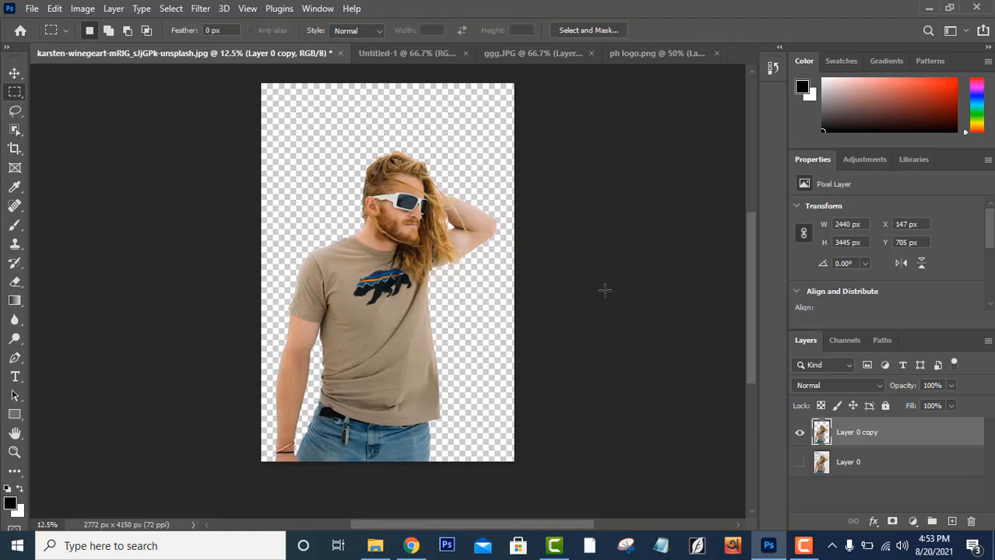
pyautogui.click(800, 463)
pyautogui.click(800, 463)
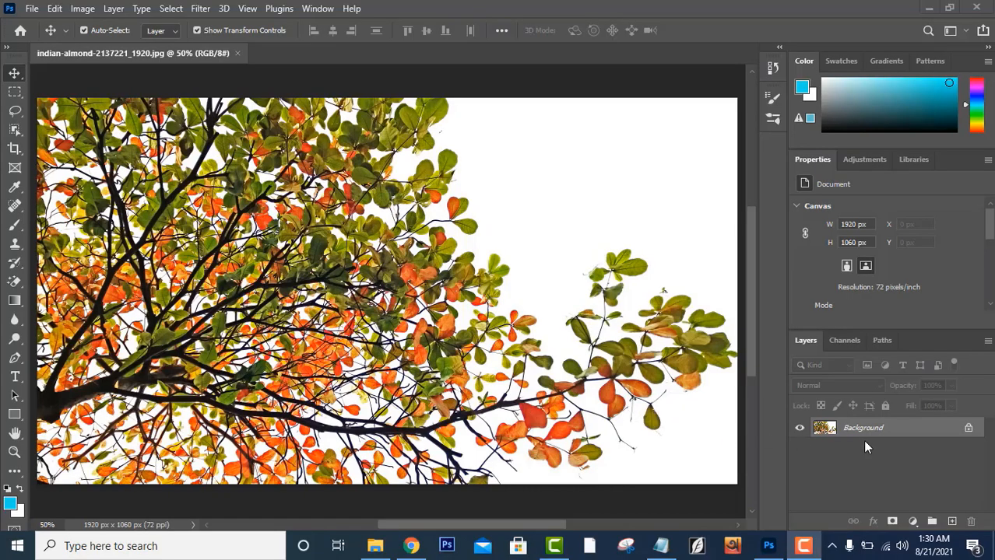
# Convert the tree image's locked Background into a regular layer named Layer 0
pyautogui.click(871, 429)
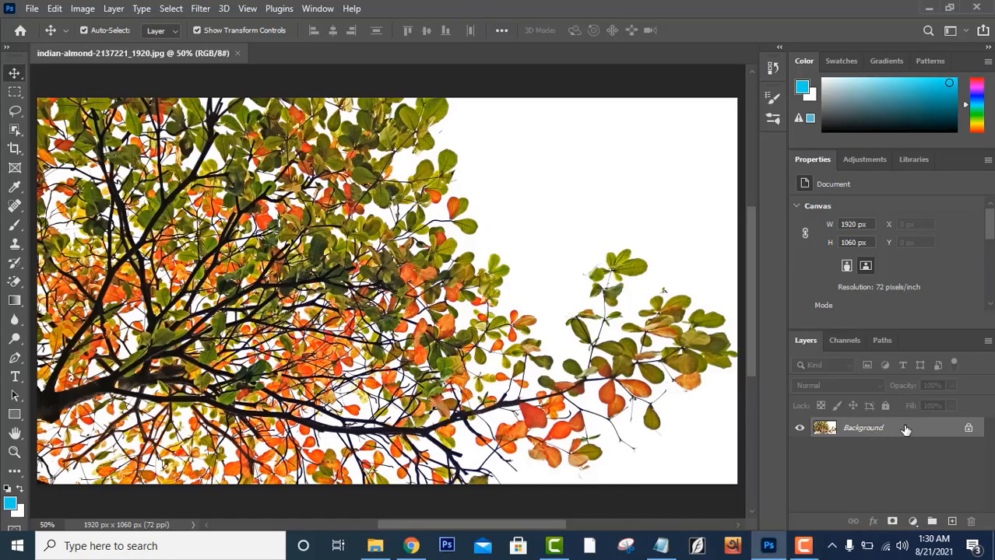
pyautogui.doubleClick(905, 431)
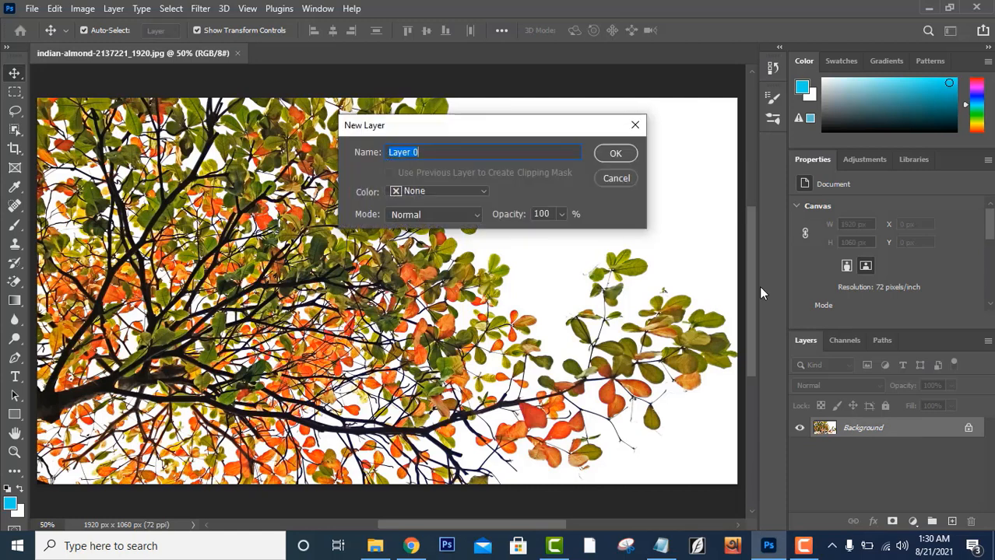
pyautogui.click(616, 153)
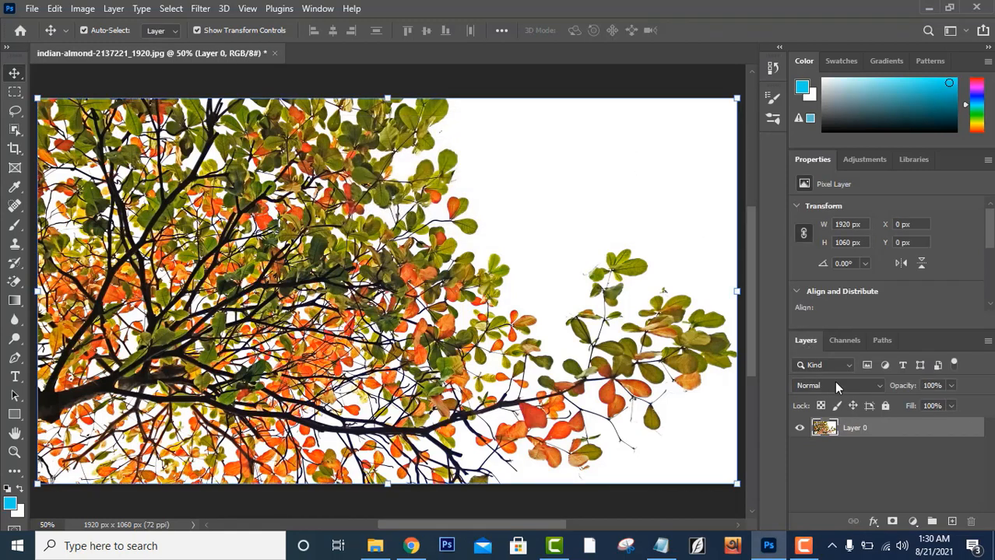
# Duplicate the Blue channel and apply Levels to the copy with black input 121 and white input 165
pyautogui.click(846, 342)
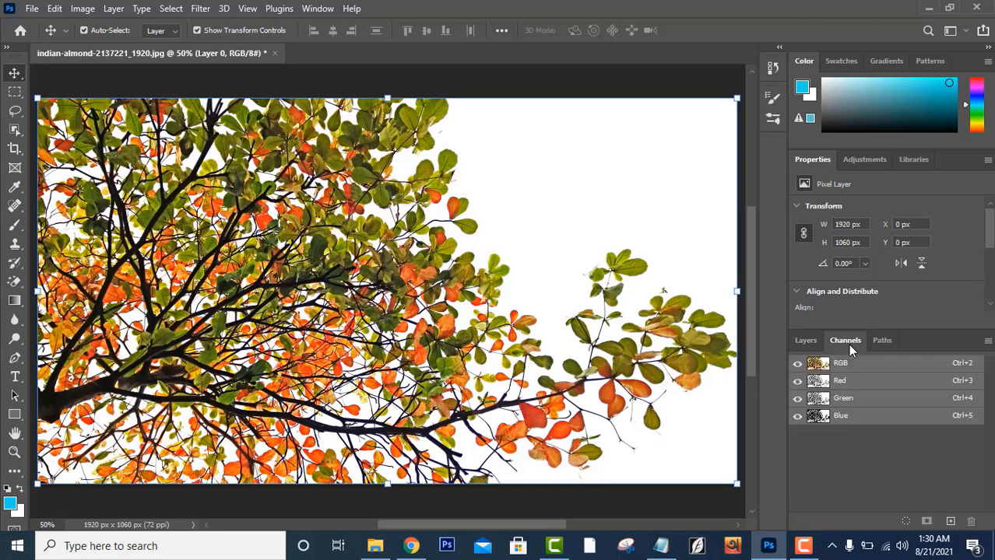
pyautogui.moveTo(856, 423); pyautogui.dragTo(950, 520)
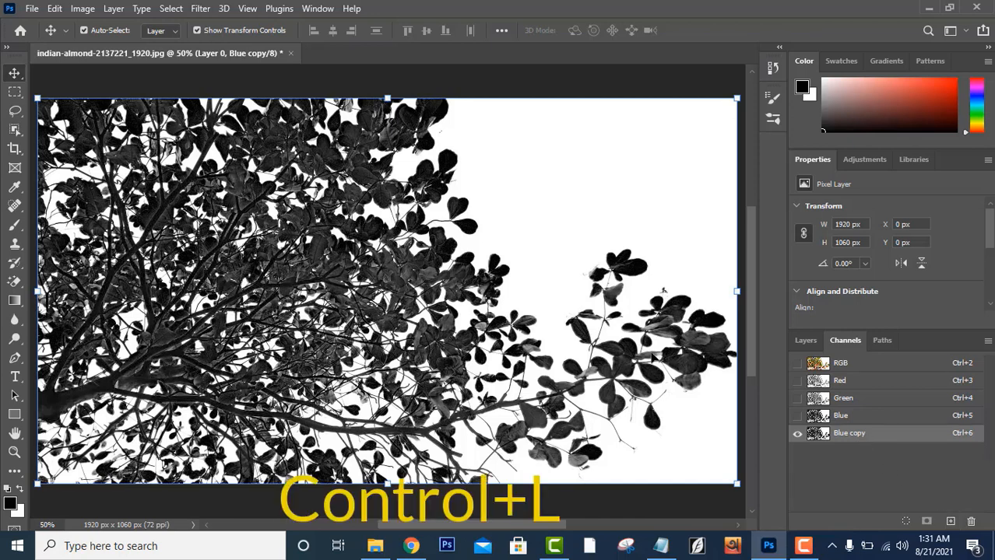
pyautogui.hotkey('ctrl', 'l')
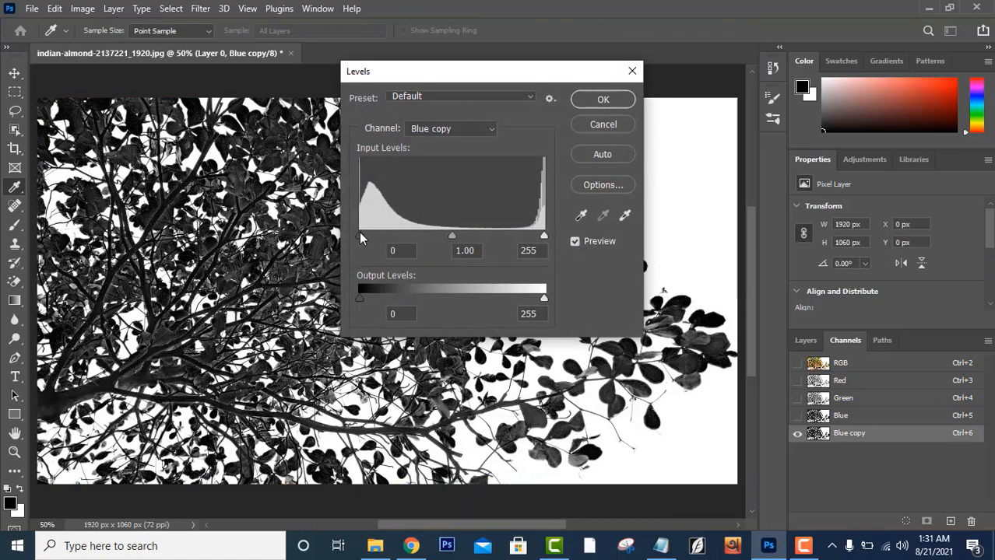
pyautogui.moveTo(359, 232); pyautogui.dragTo(447, 232)
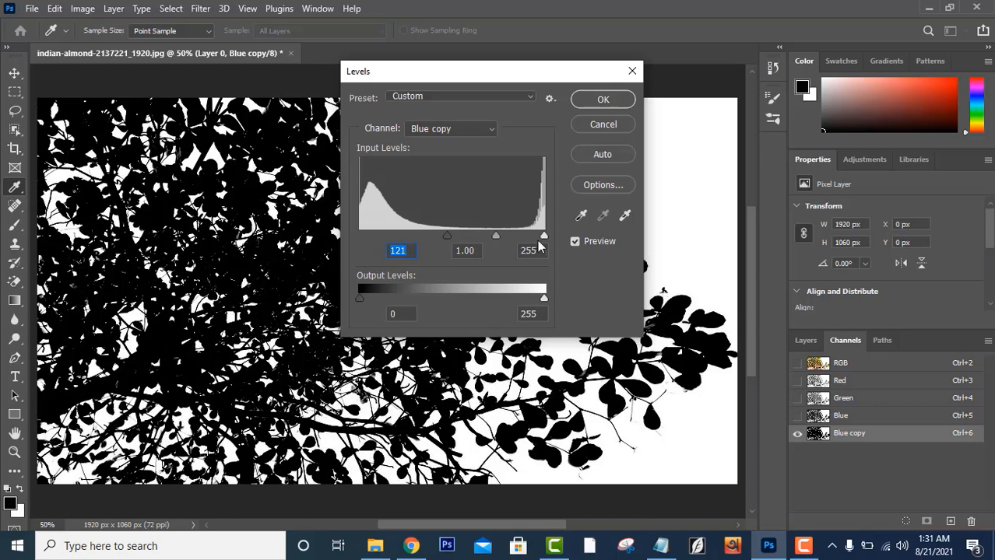
pyautogui.moveTo(542, 233); pyautogui.dragTo(478, 237)
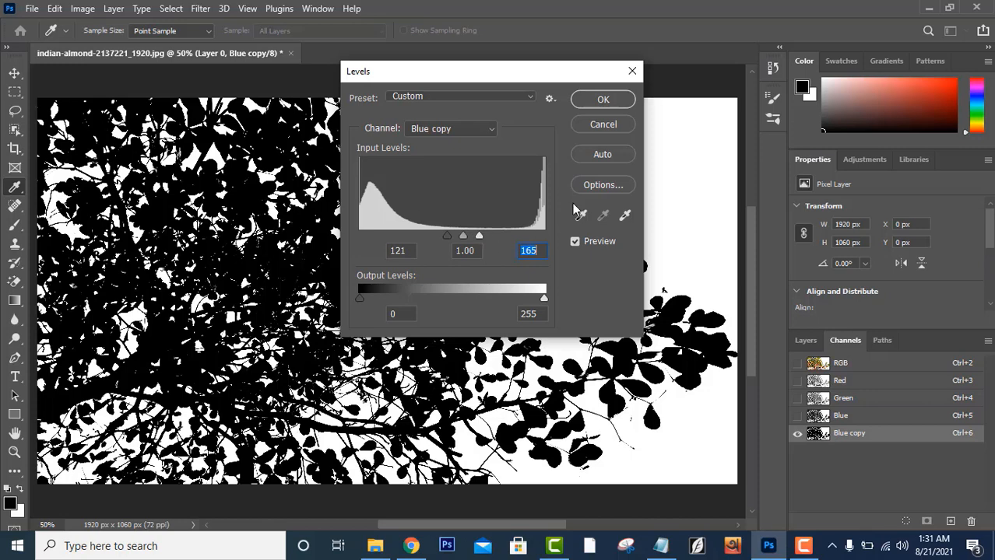
pyautogui.click(604, 102)
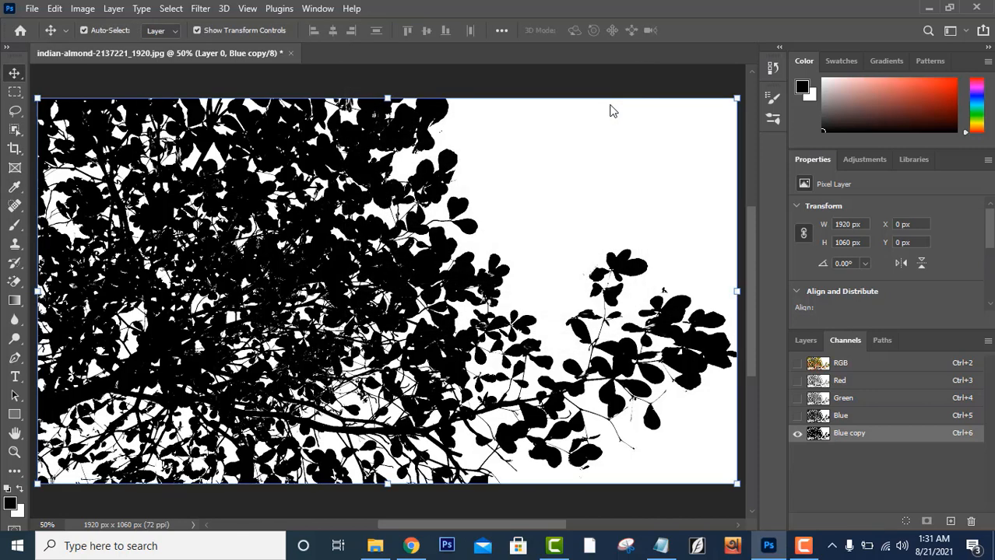